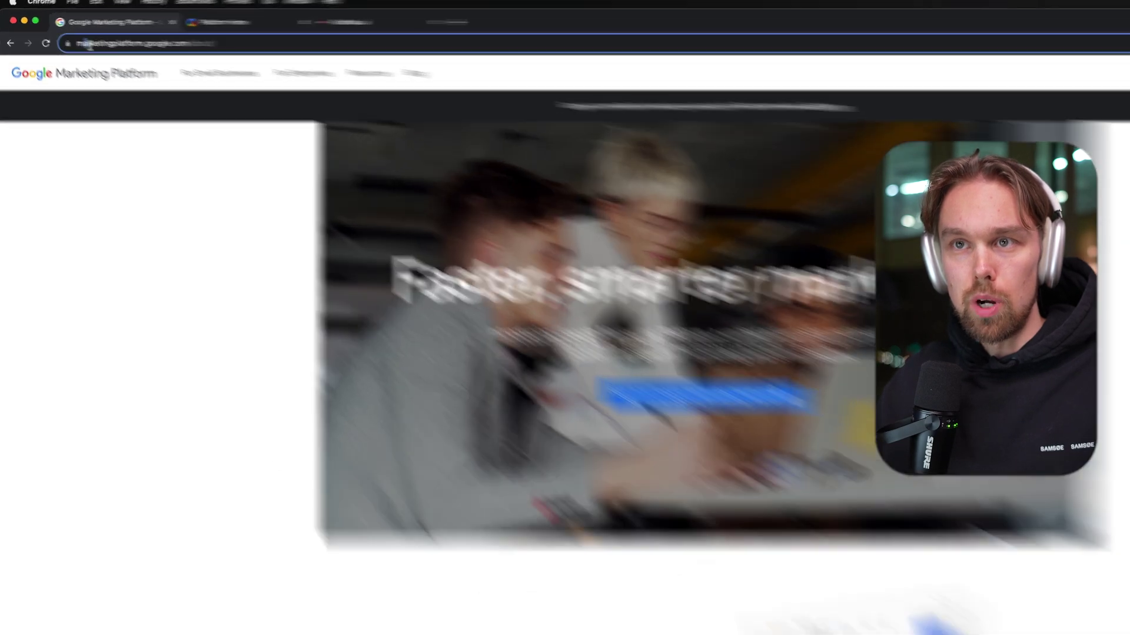
- Open tagmanager.google.com in a new tab and confirm which Google account is signed in
drag(65, 40, 122, 40)
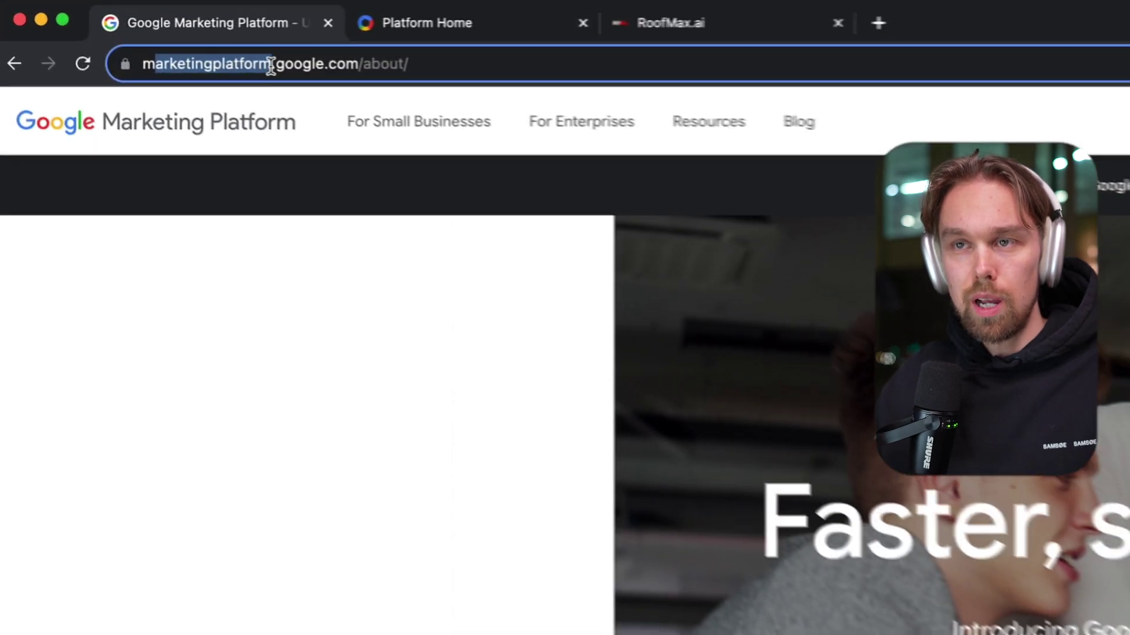
click(134, 173)
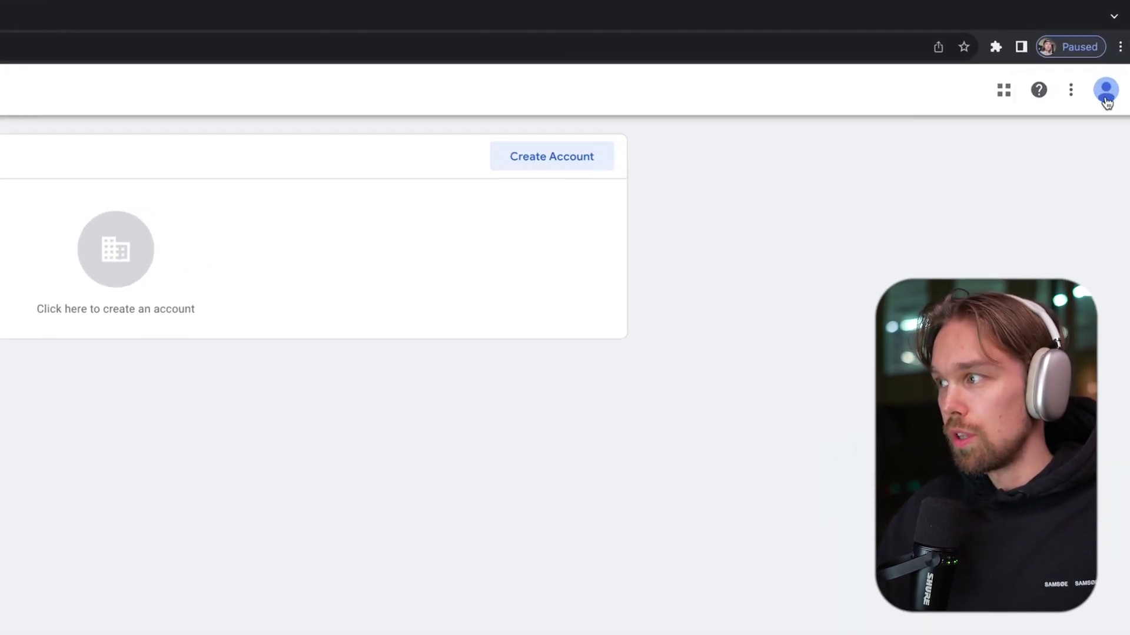
click(1106, 95)
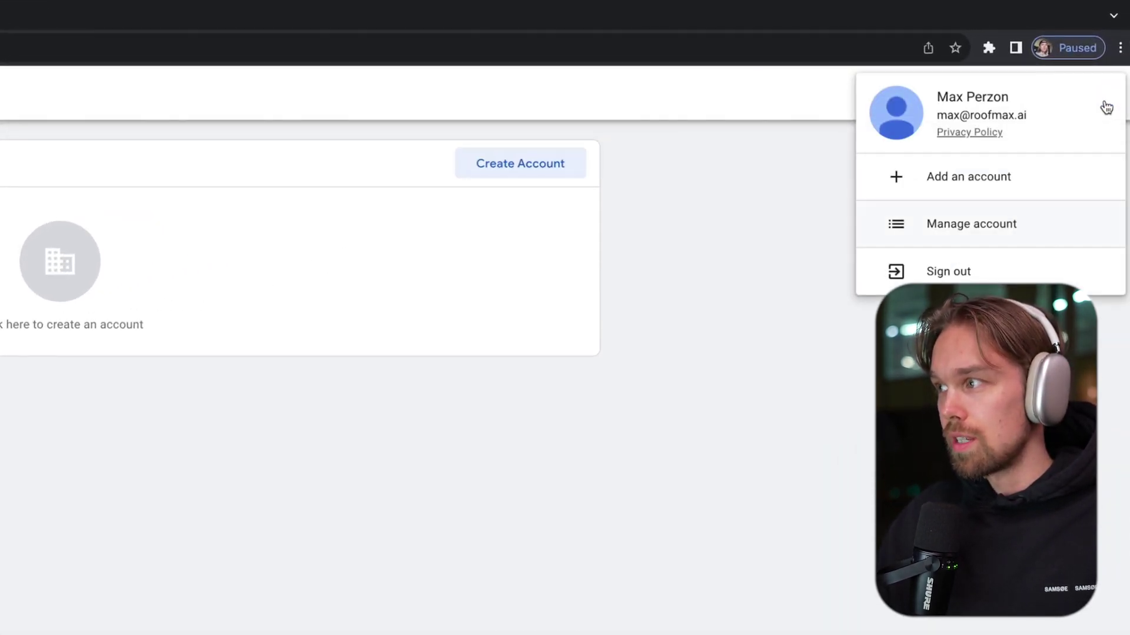
click(780, 209)
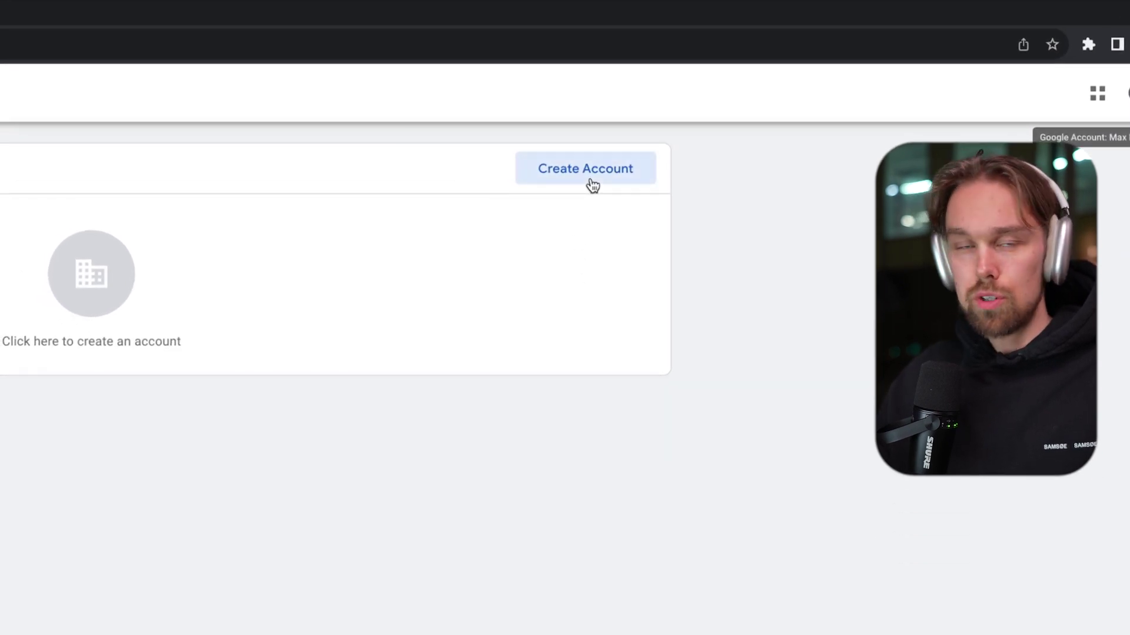
- Create the RoofMax.ai account with Web container RoofMax.ao and accept the Terms of Service
click(557, 182)
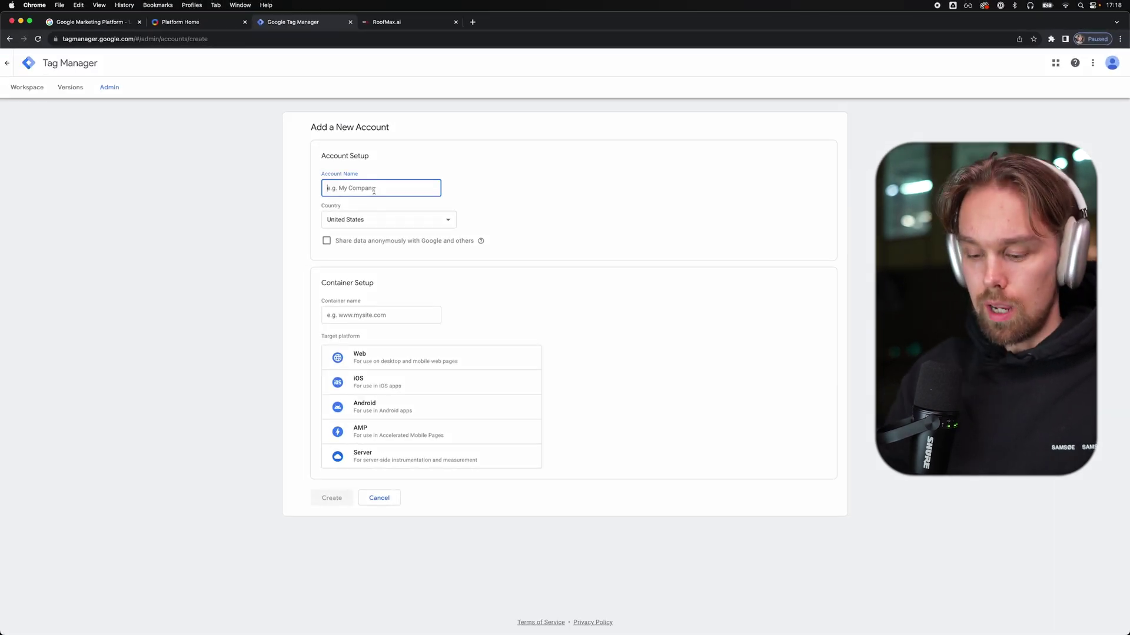
text(RoofMax.ai)
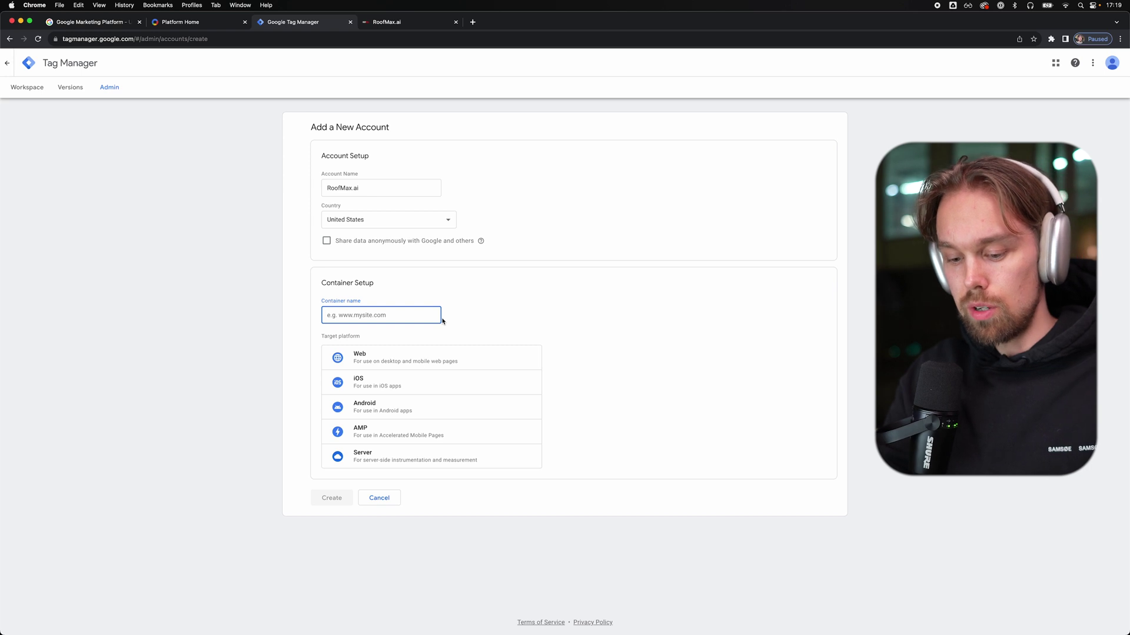
text(roofmax.ai)
key(super+a)
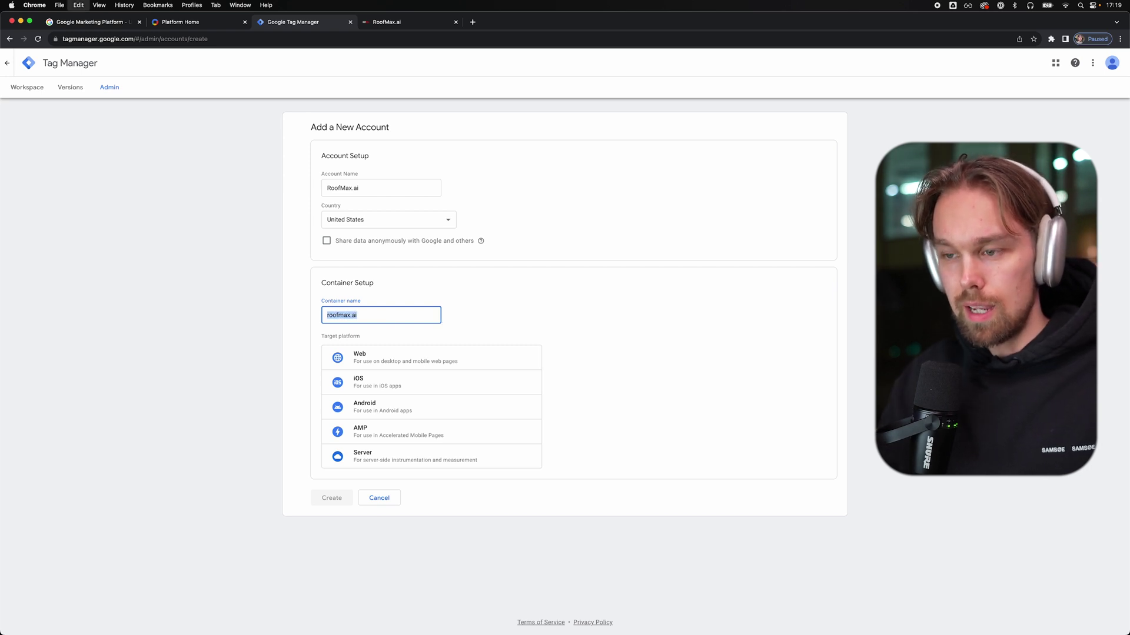
text(RoofMax.ao)
click(428, 362)
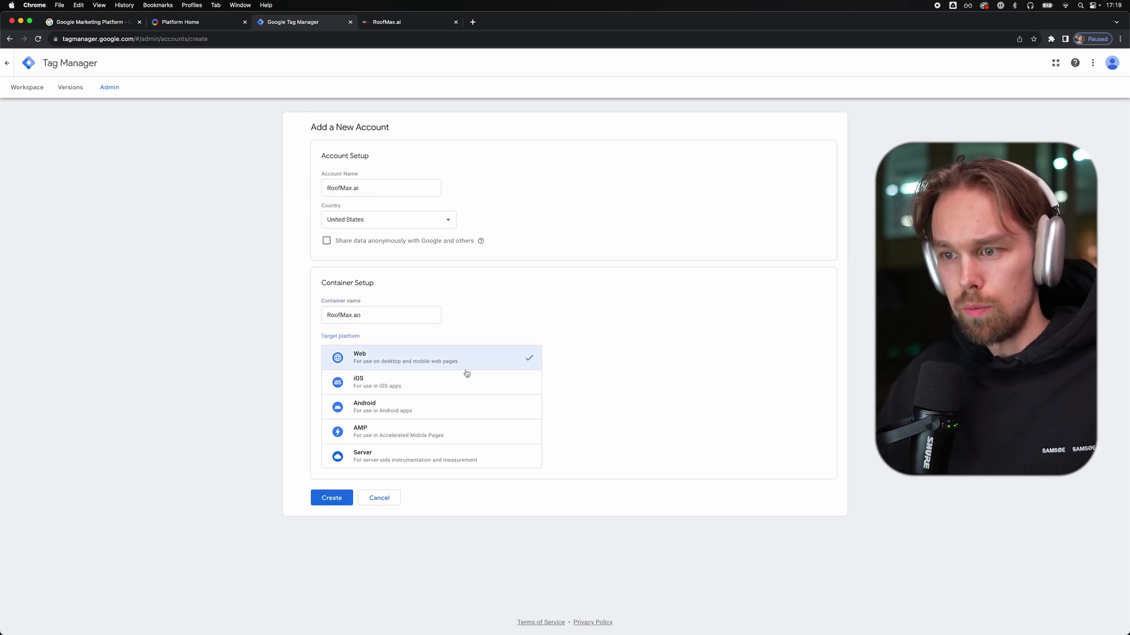
click(336, 499)
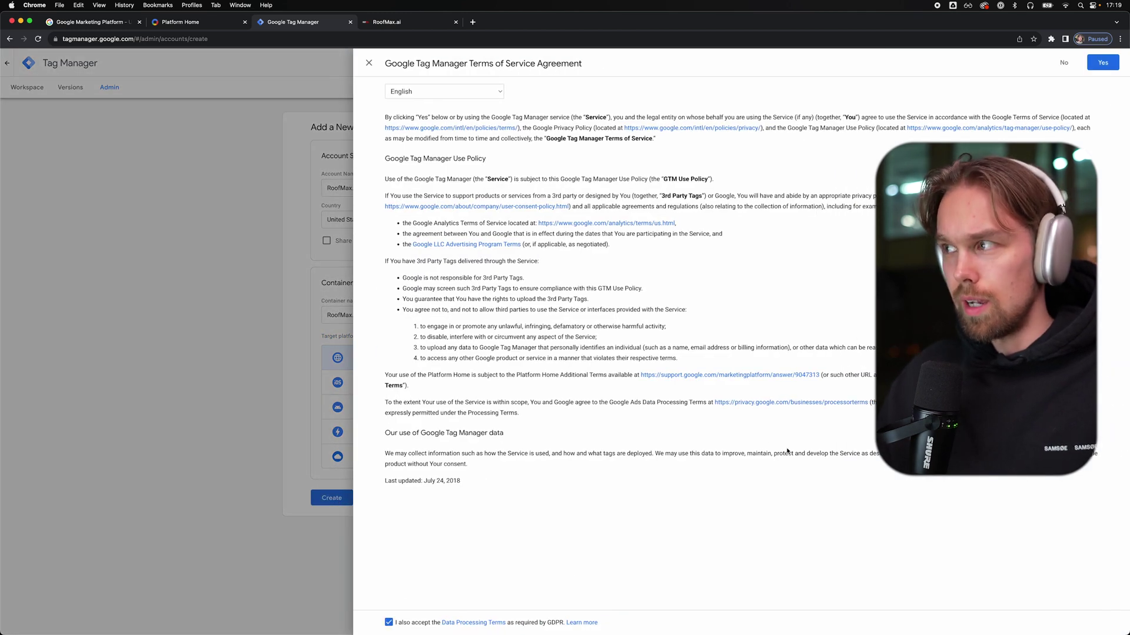
click(1100, 63)
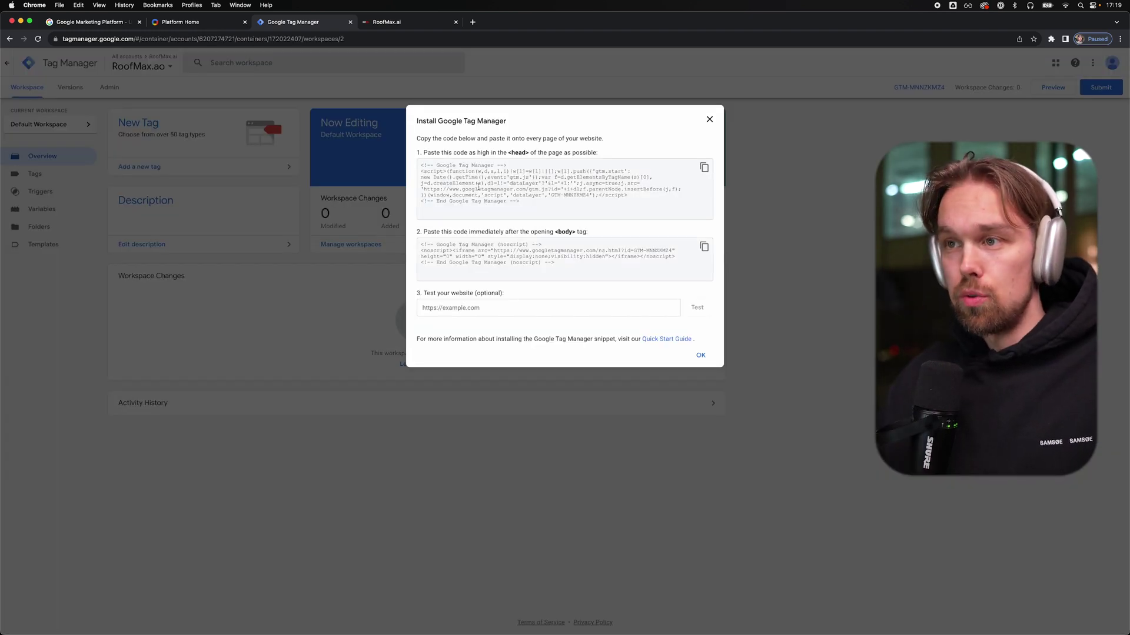
- Copy the new container's head installation snippet to the clipboard
click(432, 165)
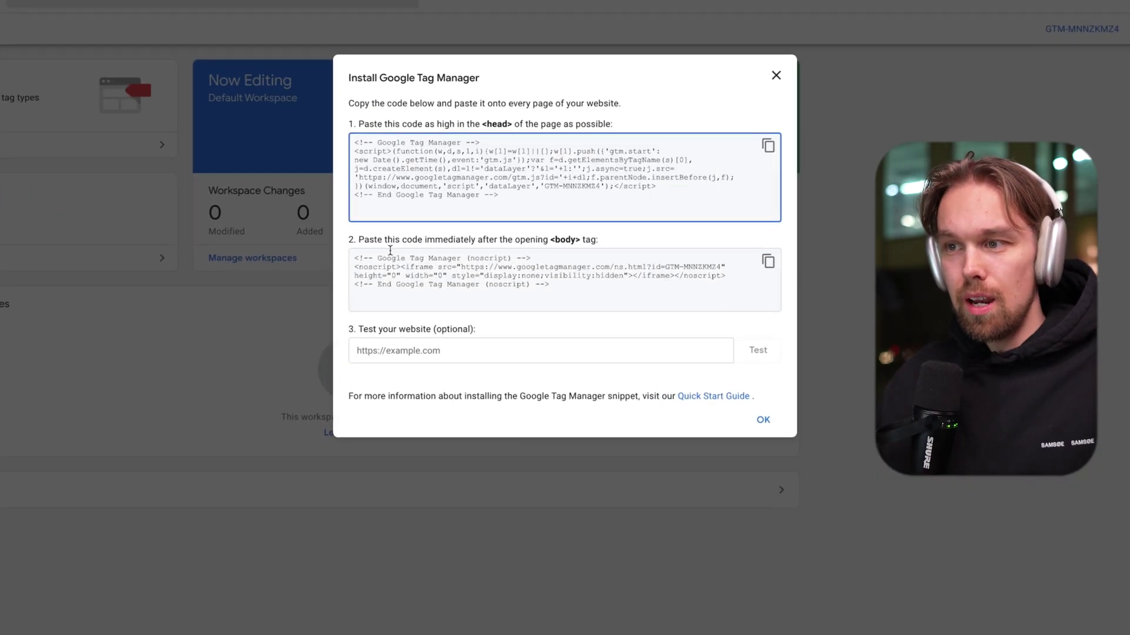
drag(420, 244, 471, 254)
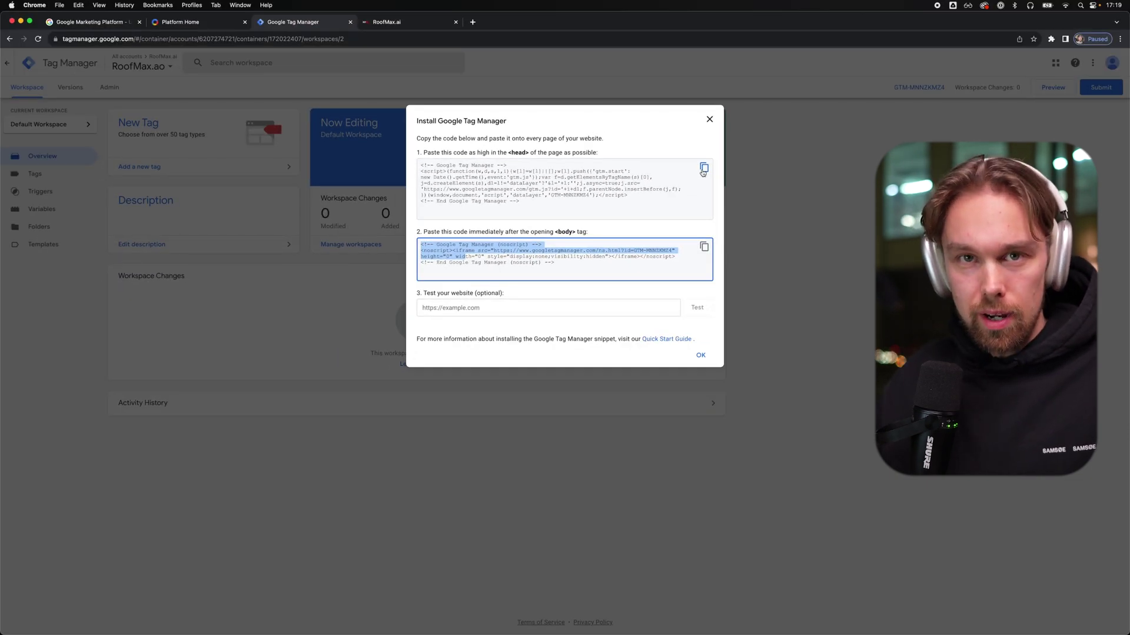
click(638, 173)
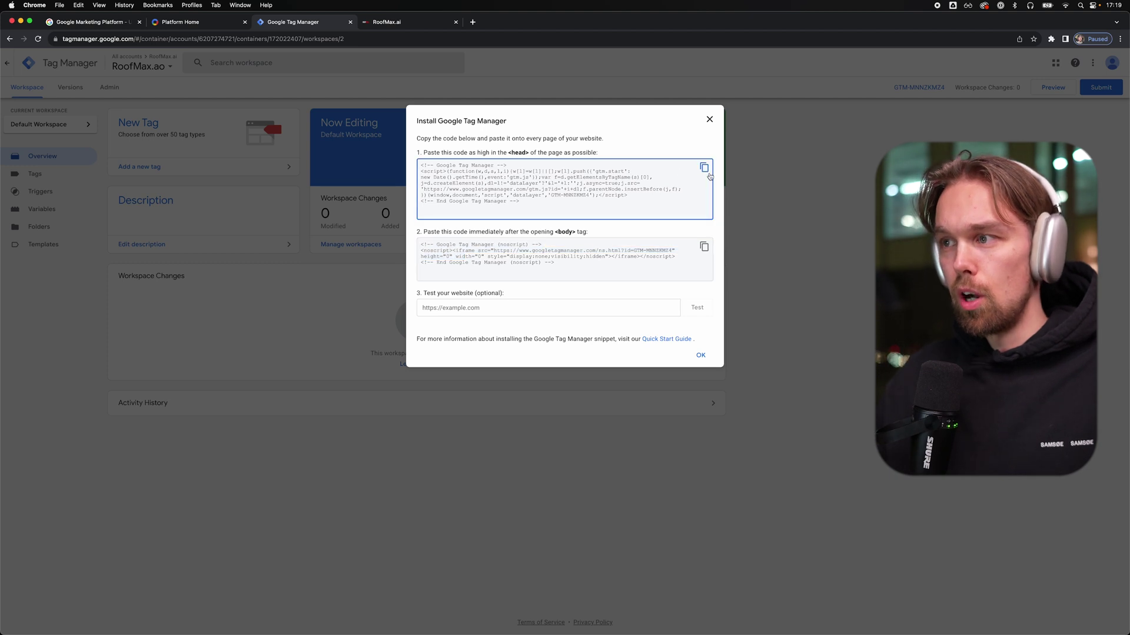
click(704, 167)
click(704, 167)
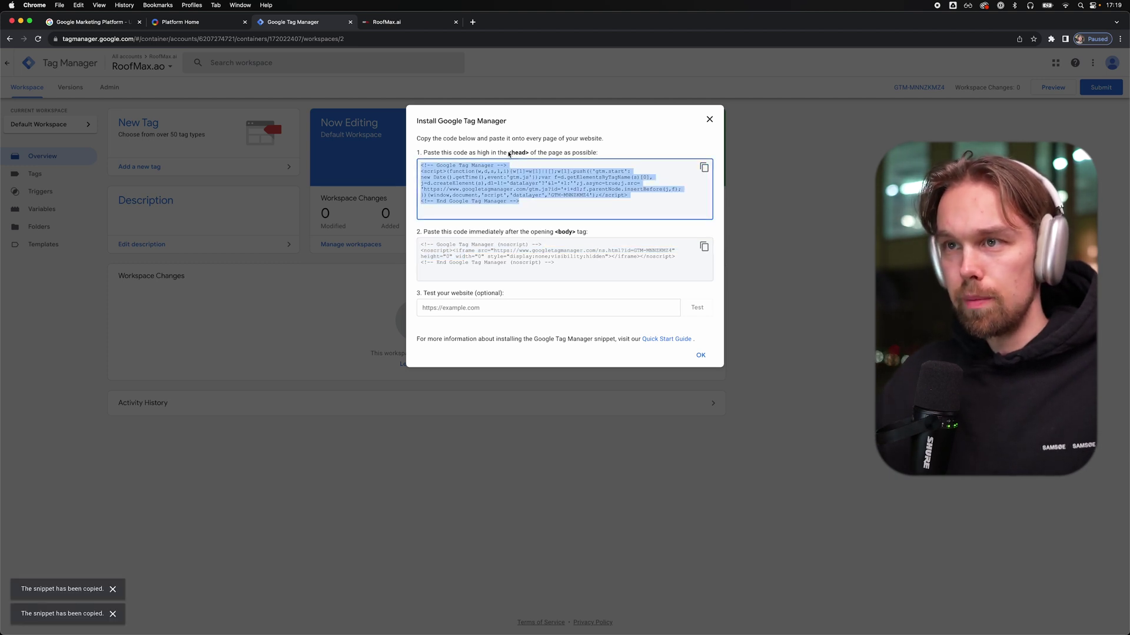
- In HighLevel, switch to the business sub-account and open the Website & VSL funnel's settings
click(380, 23)
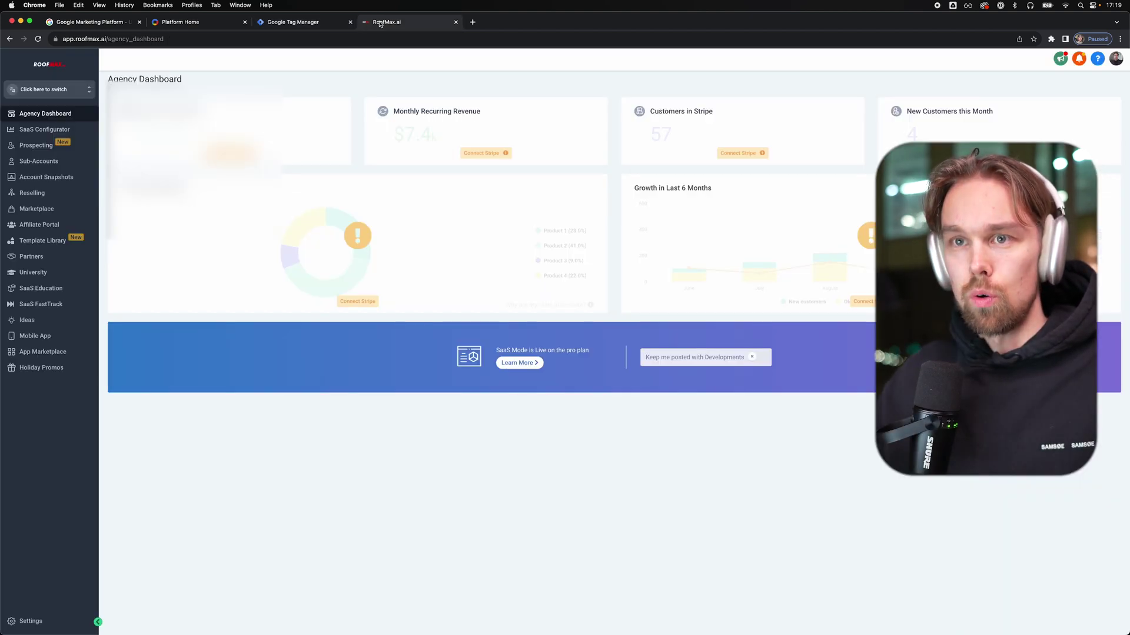
click(41, 96)
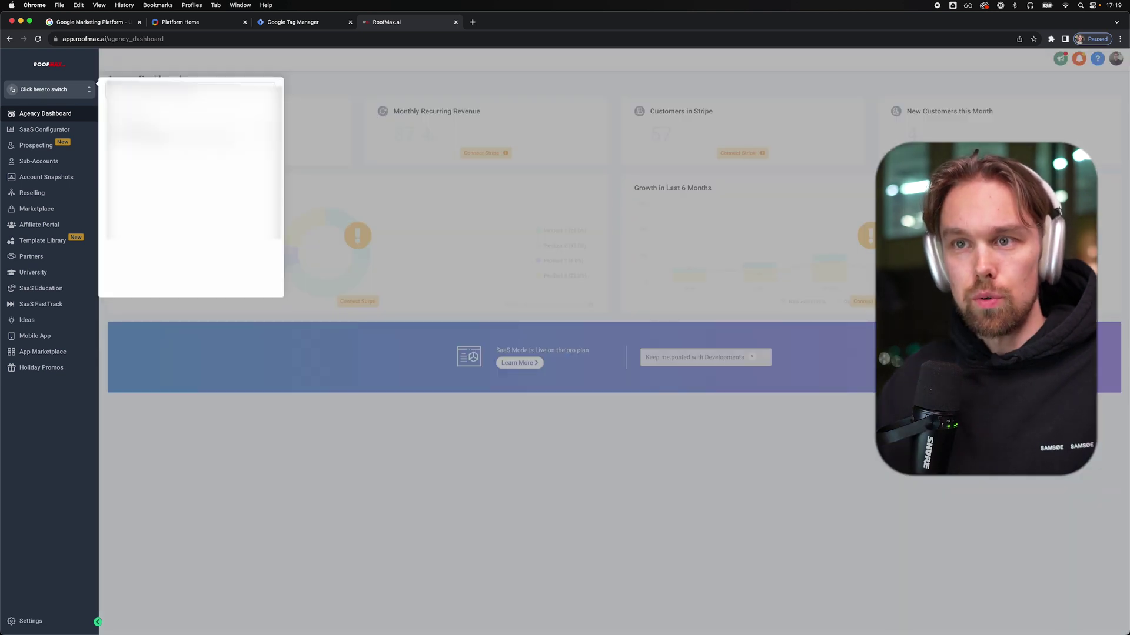
click(159, 140)
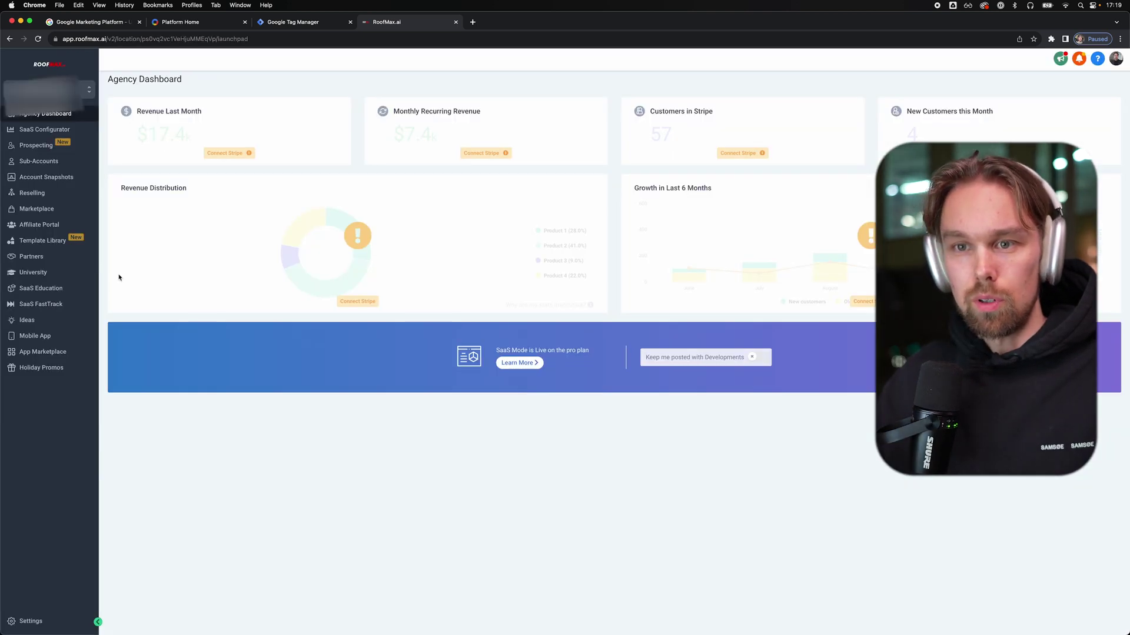
click(57, 295)
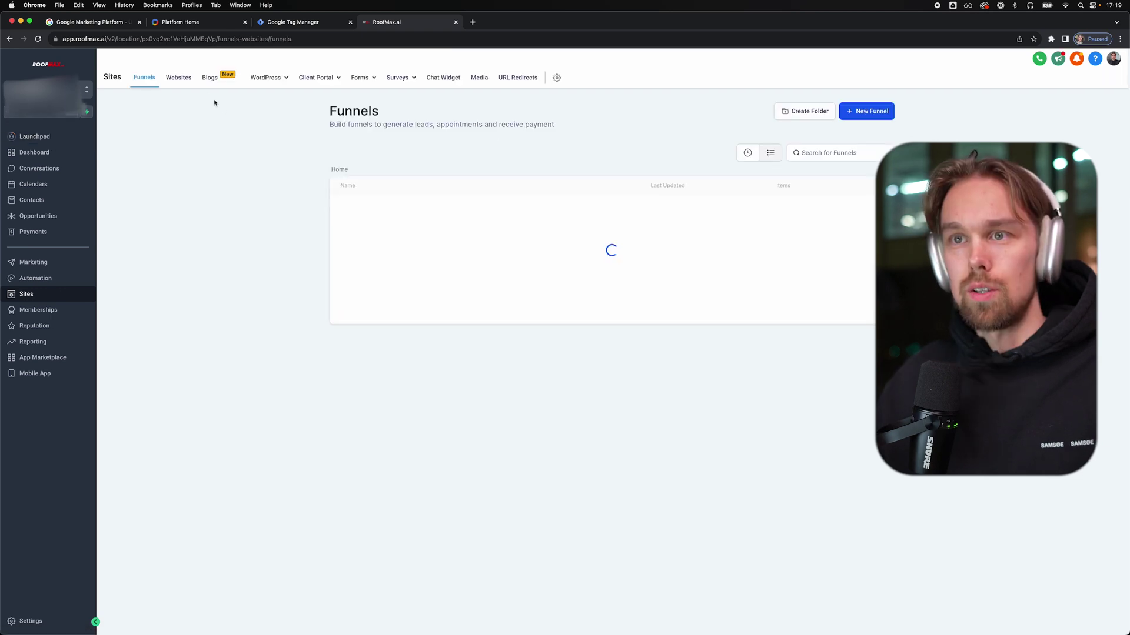
click(354, 206)
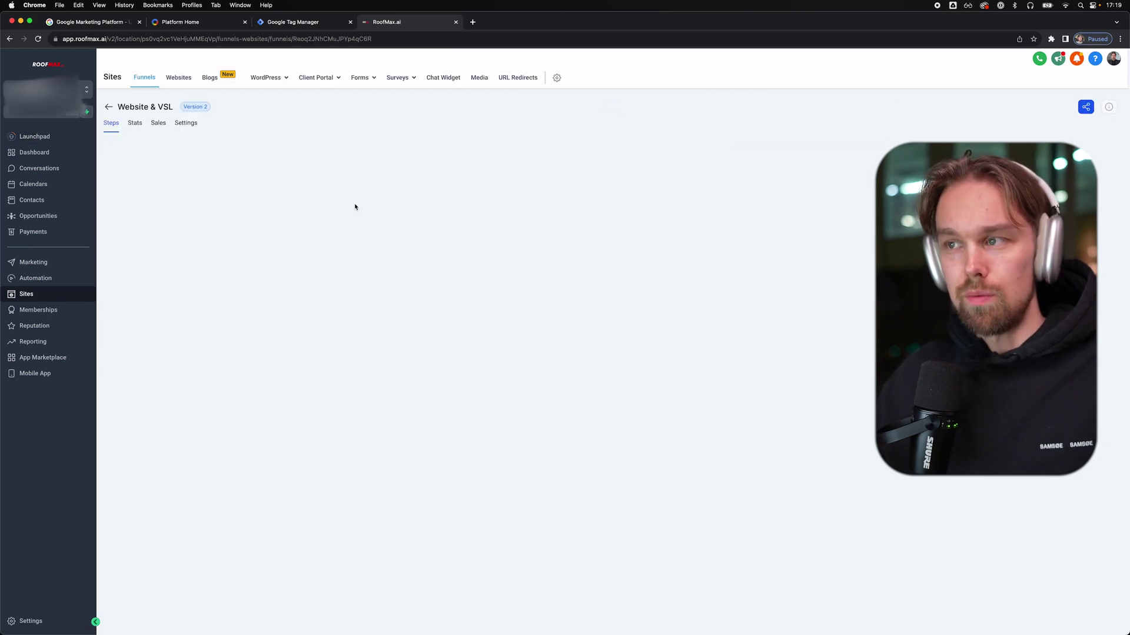
click(186, 123)
- Paste the GTM head and body snippets into the tracking code, save, and close the install dialog
click(215, 280)
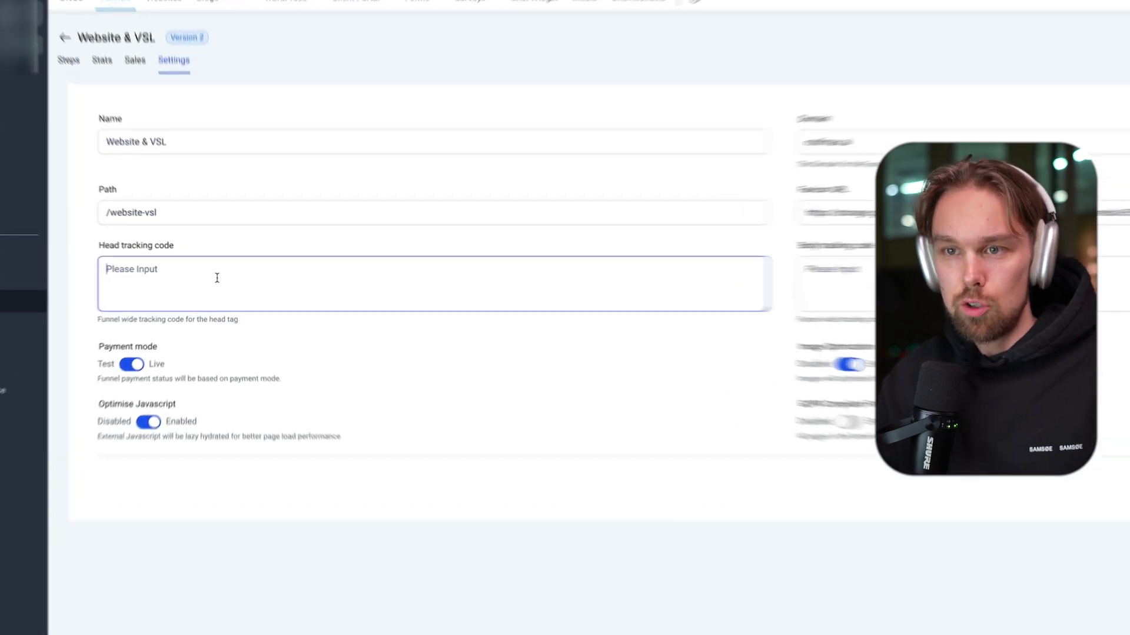
key(ctrl+v)
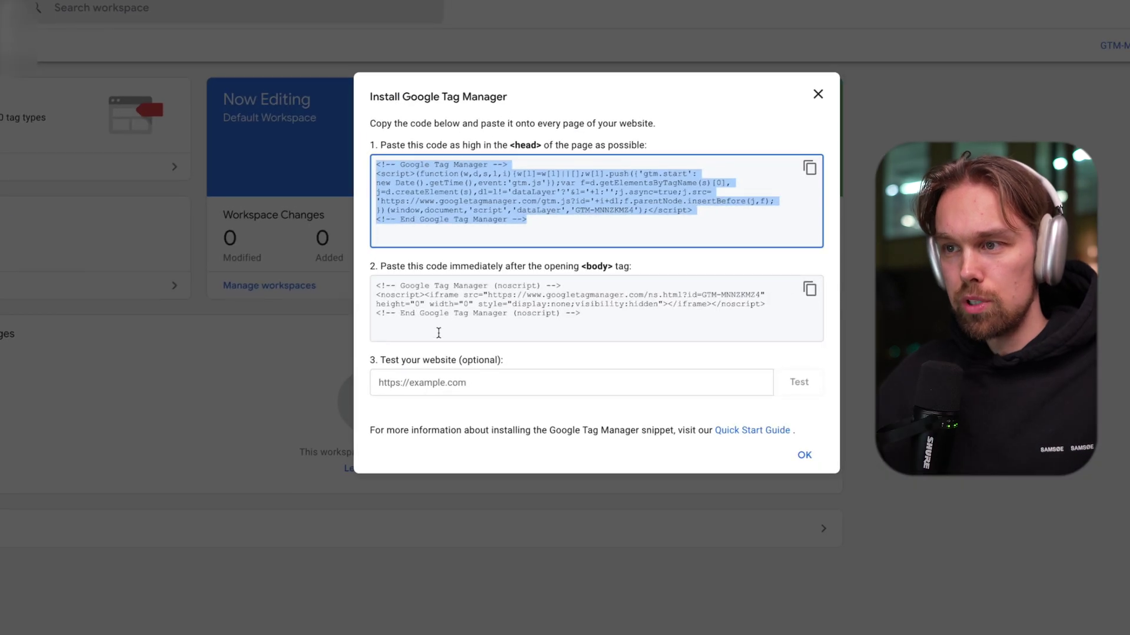
click(810, 289)
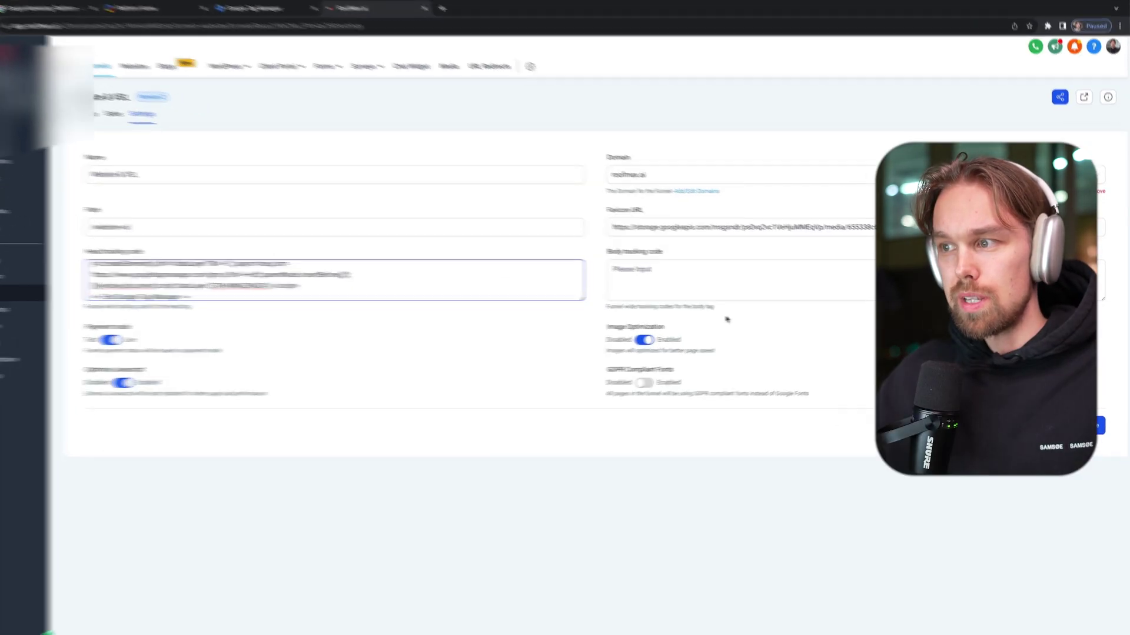
key(ctrl+v)
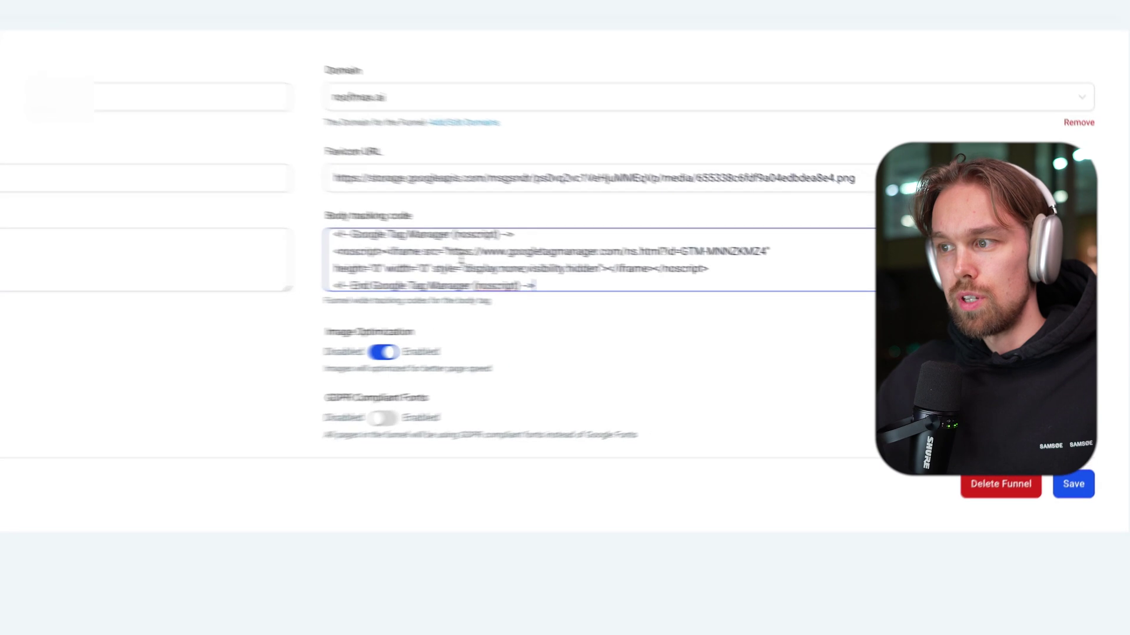
click(1066, 496)
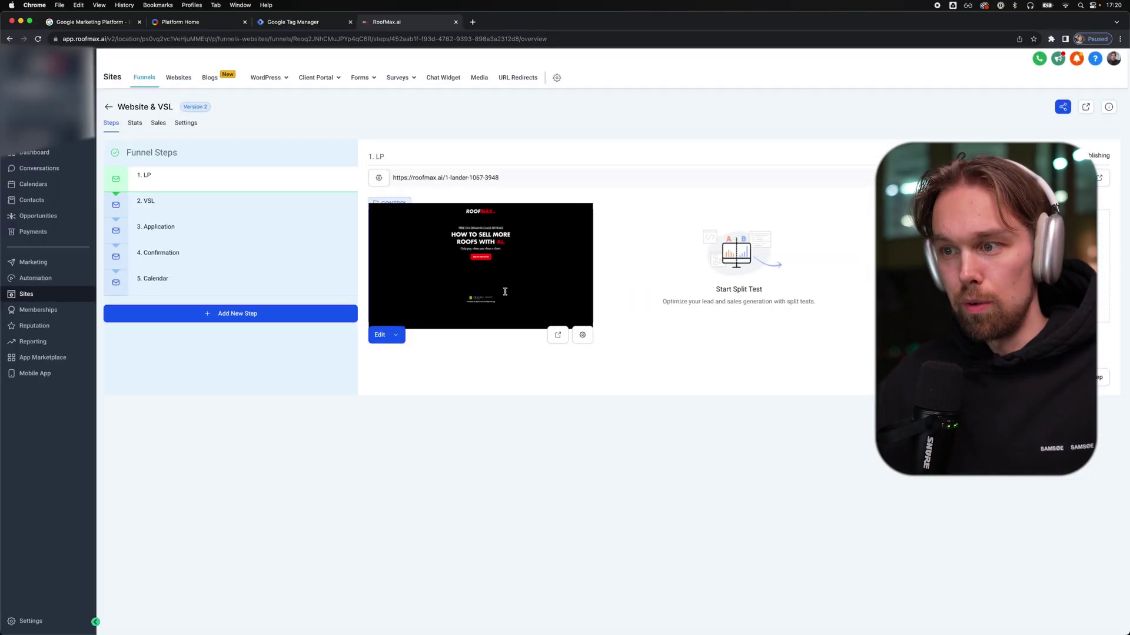
key(ctrl+shift+Tab)
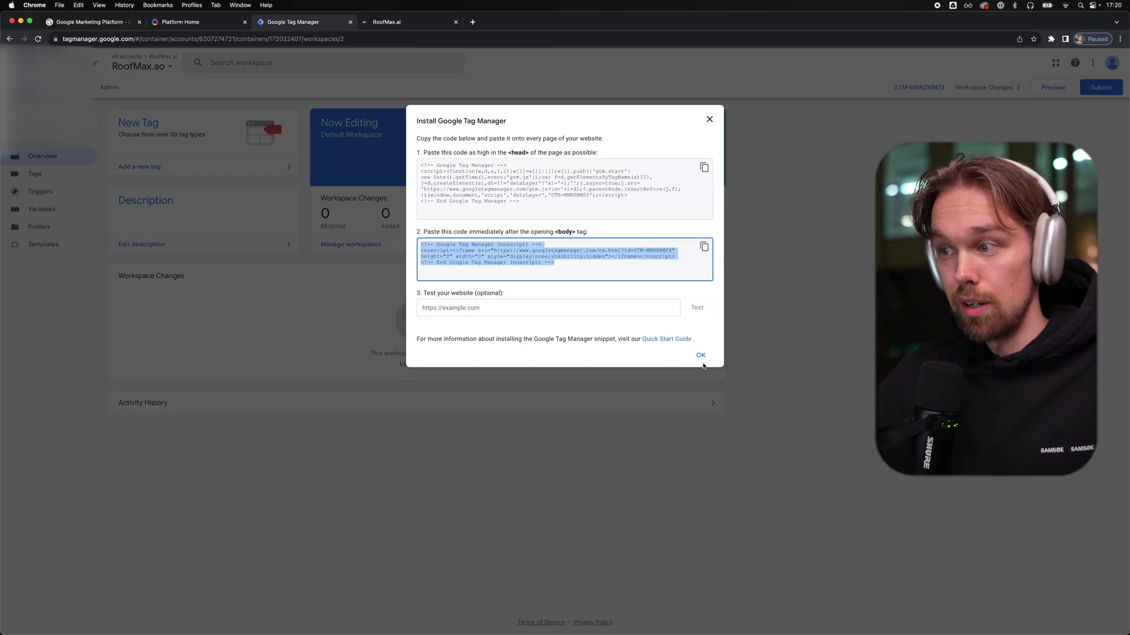
click(701, 356)
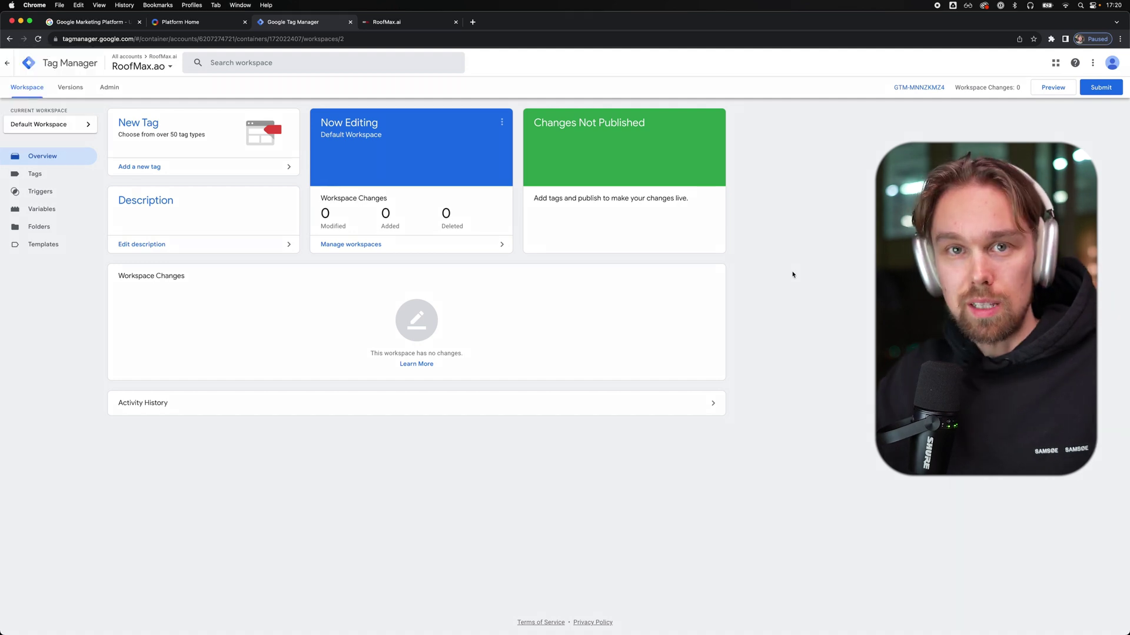
click(918, 87)
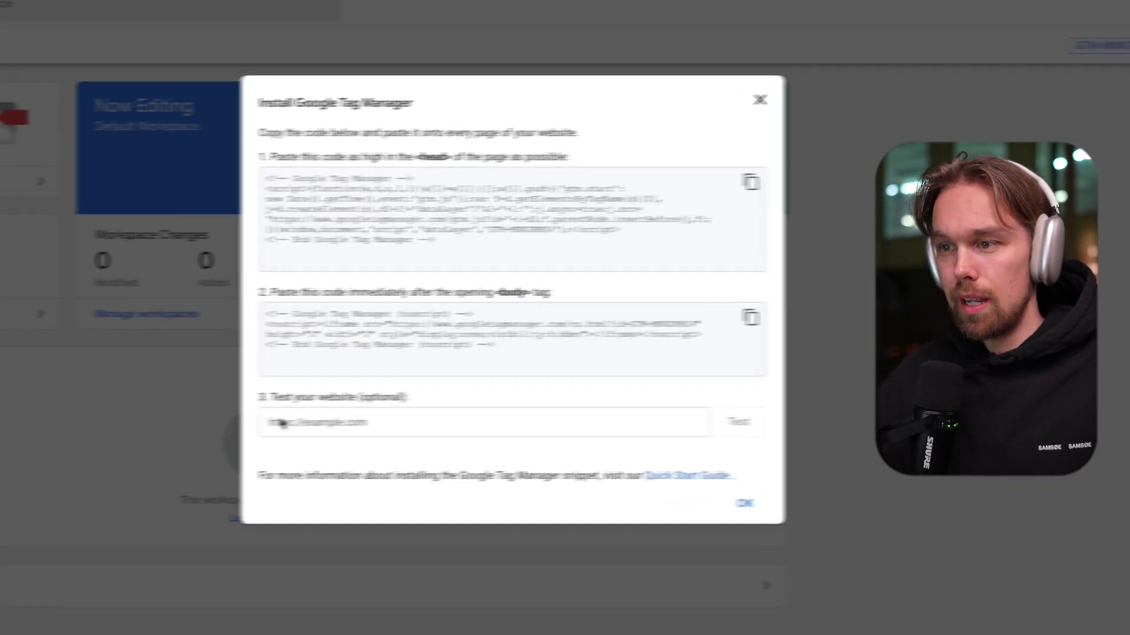
click(378, 424)
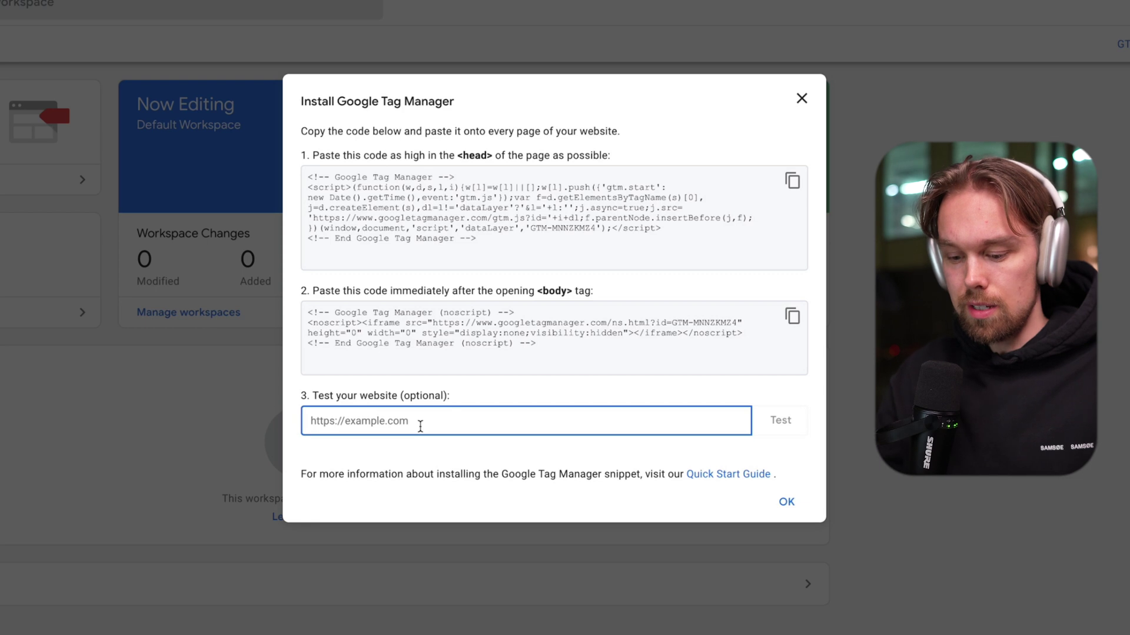
text(https://roofmax.ai)
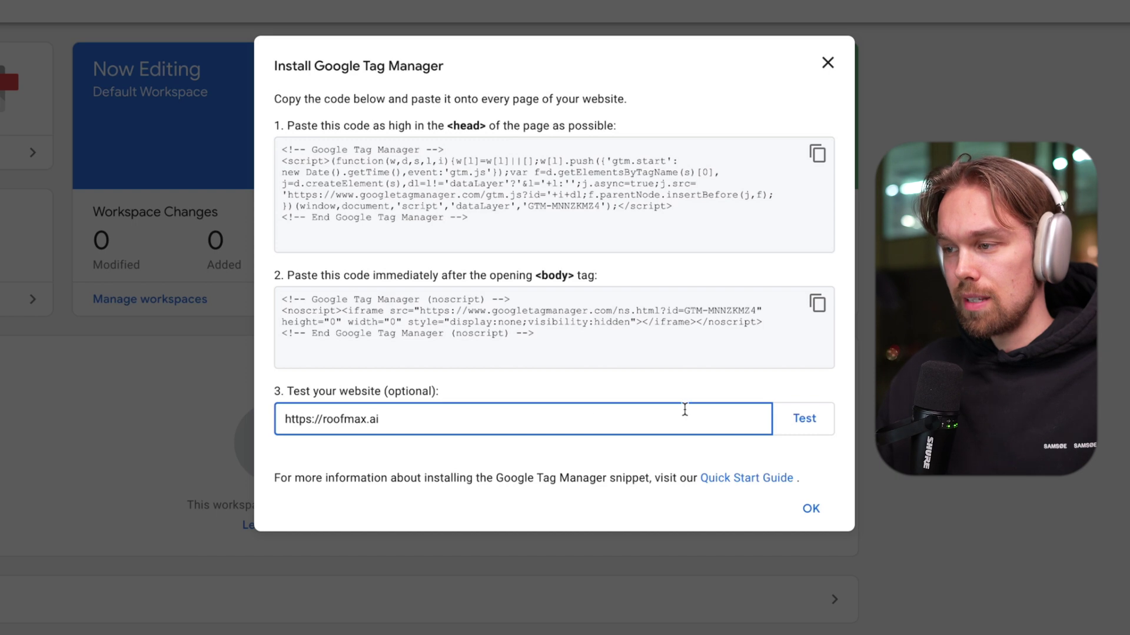
click(801, 419)
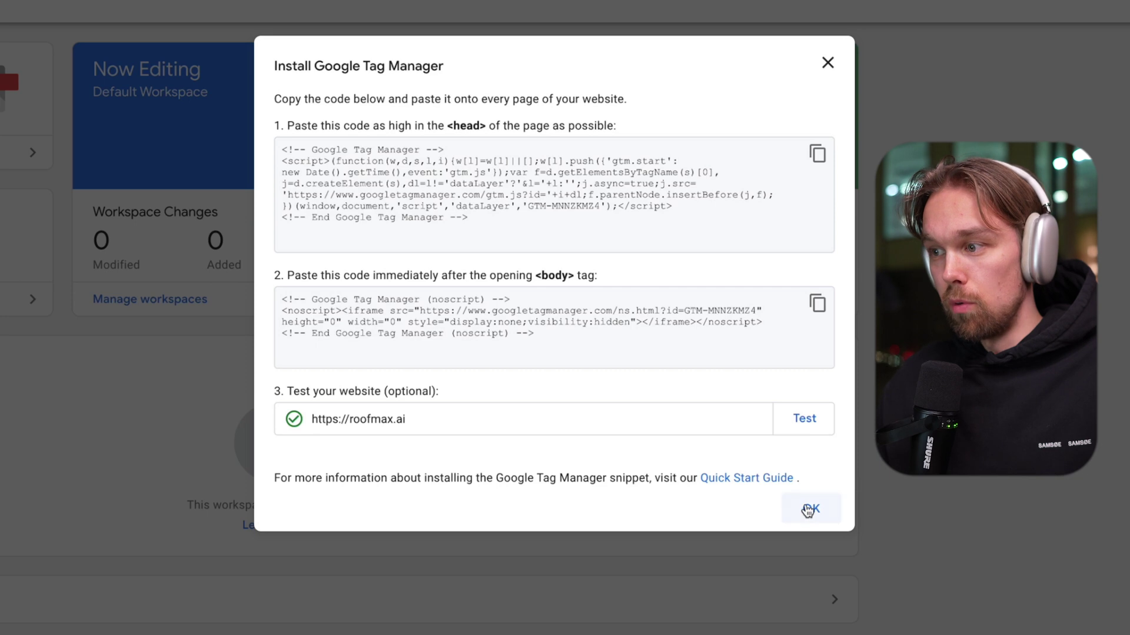
click(808, 510)
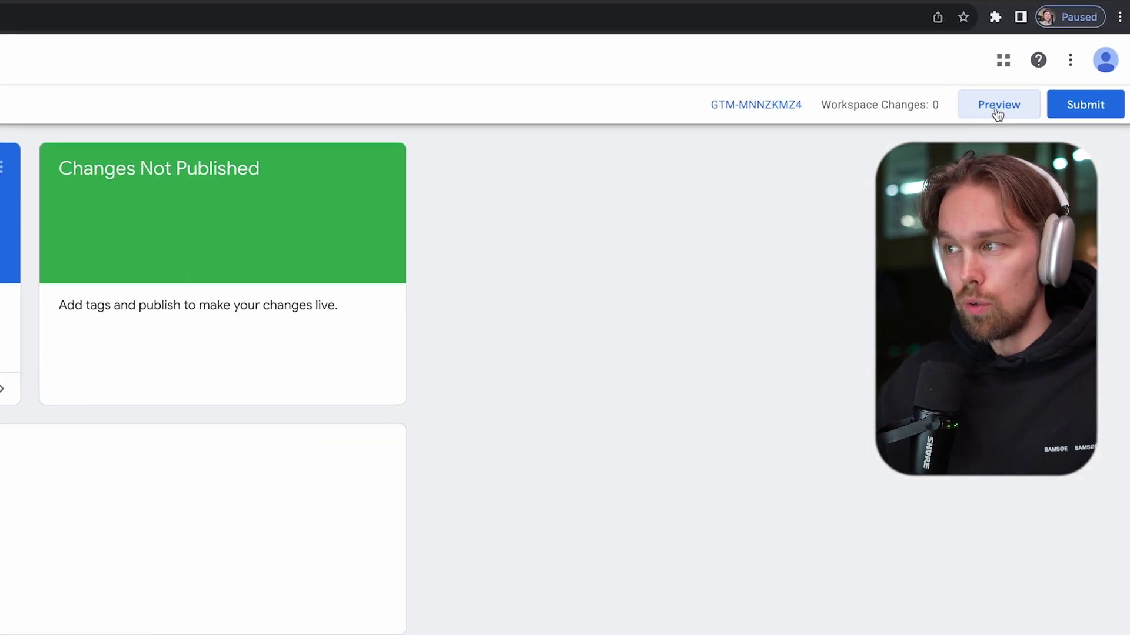
click(1053, 88)
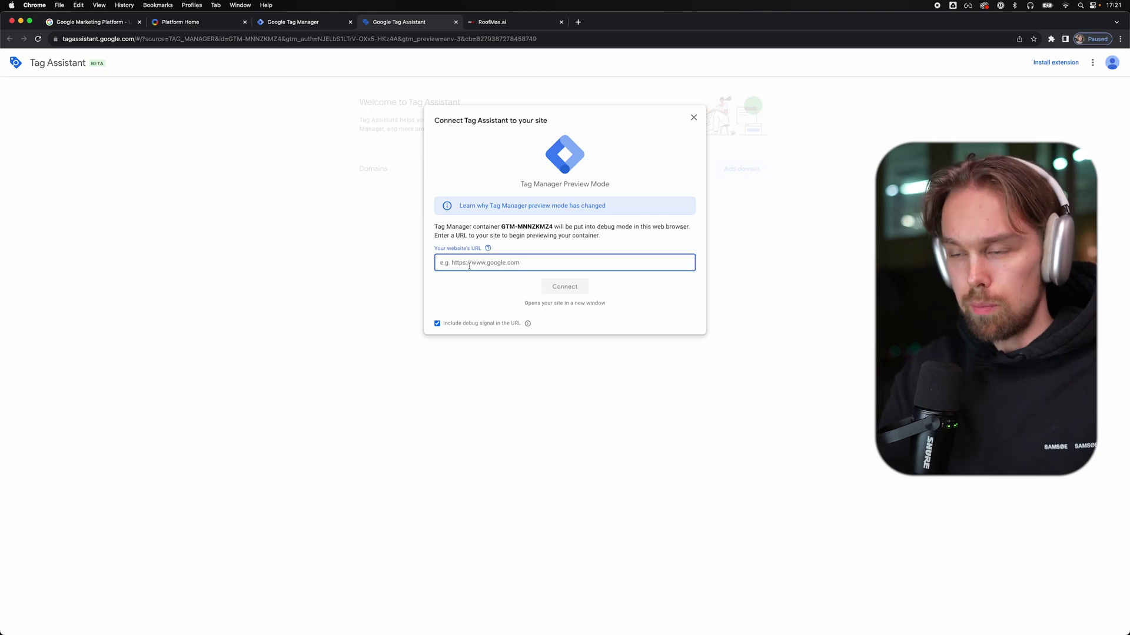
text(https://roofmax.ai)
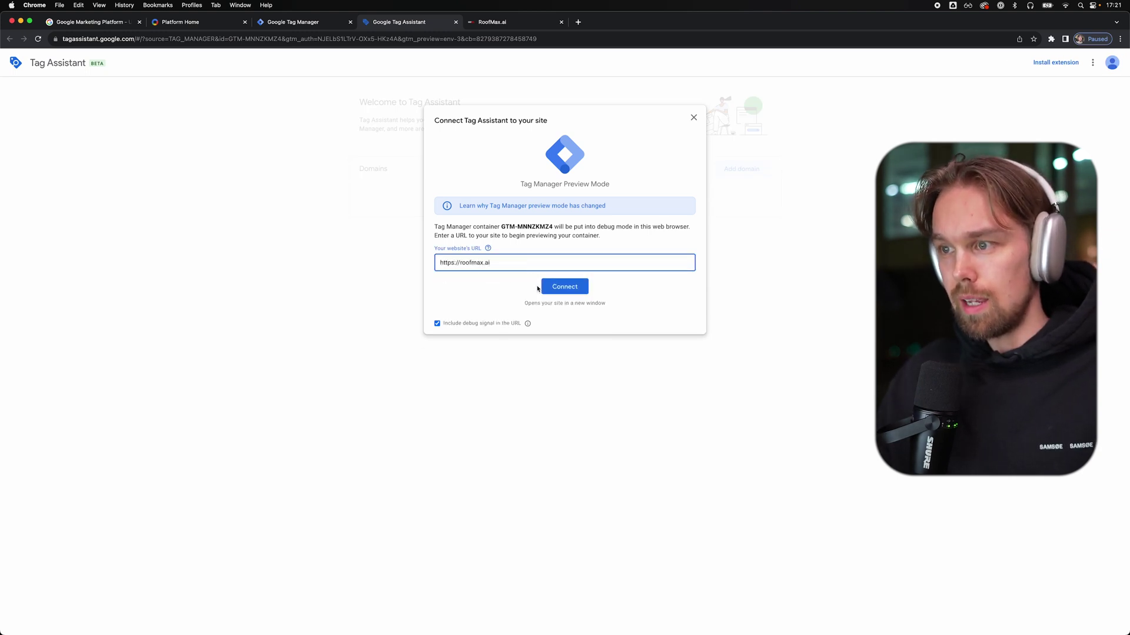
click(546, 287)
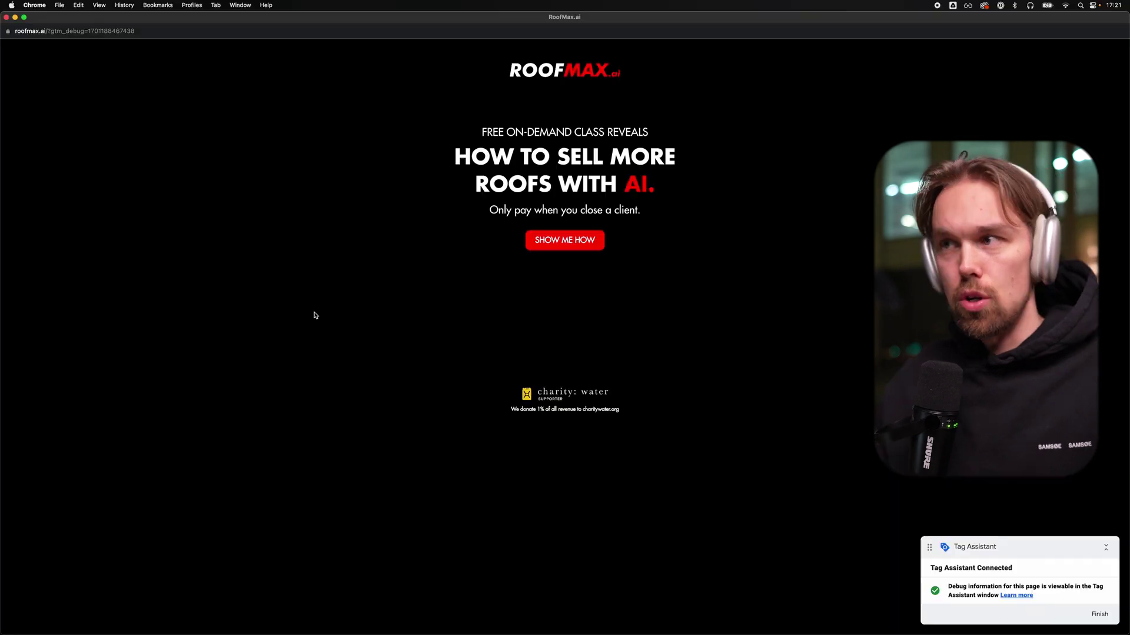
click(6, 17)
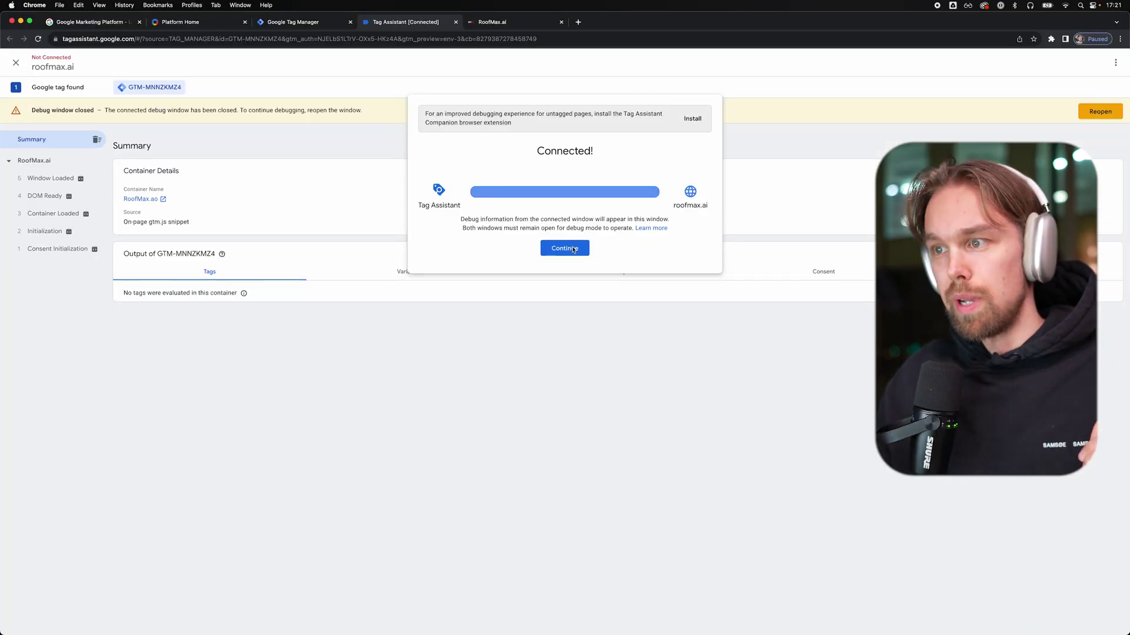
click(582, 256)
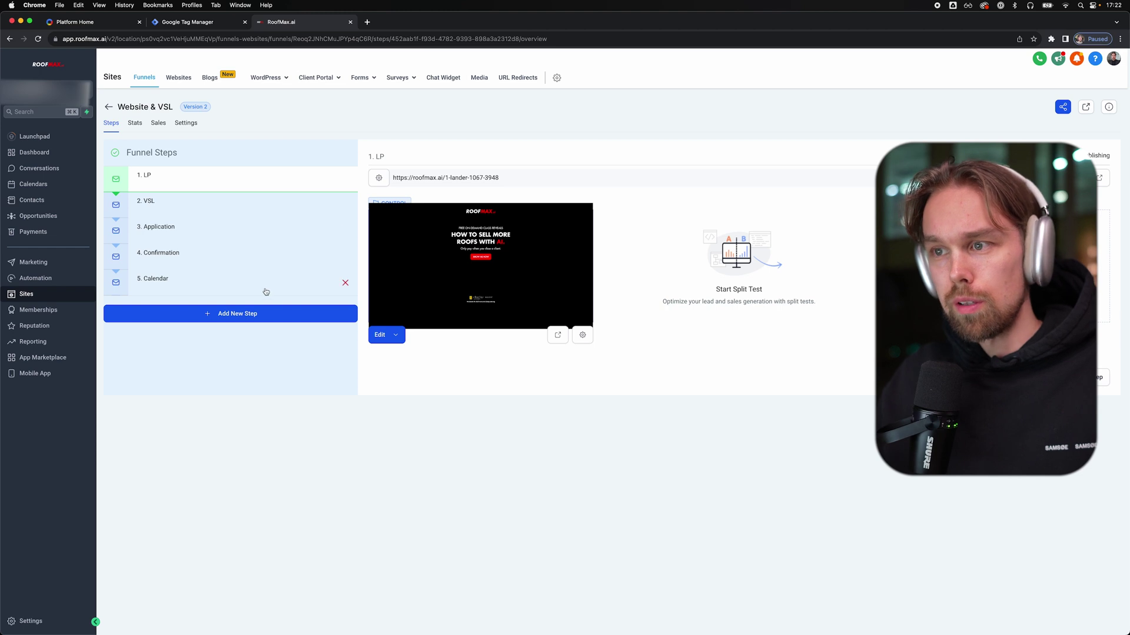
- Expand the Website & VSL funnel's Head tracking code box to show the full GTM snippet
click(188, 124)
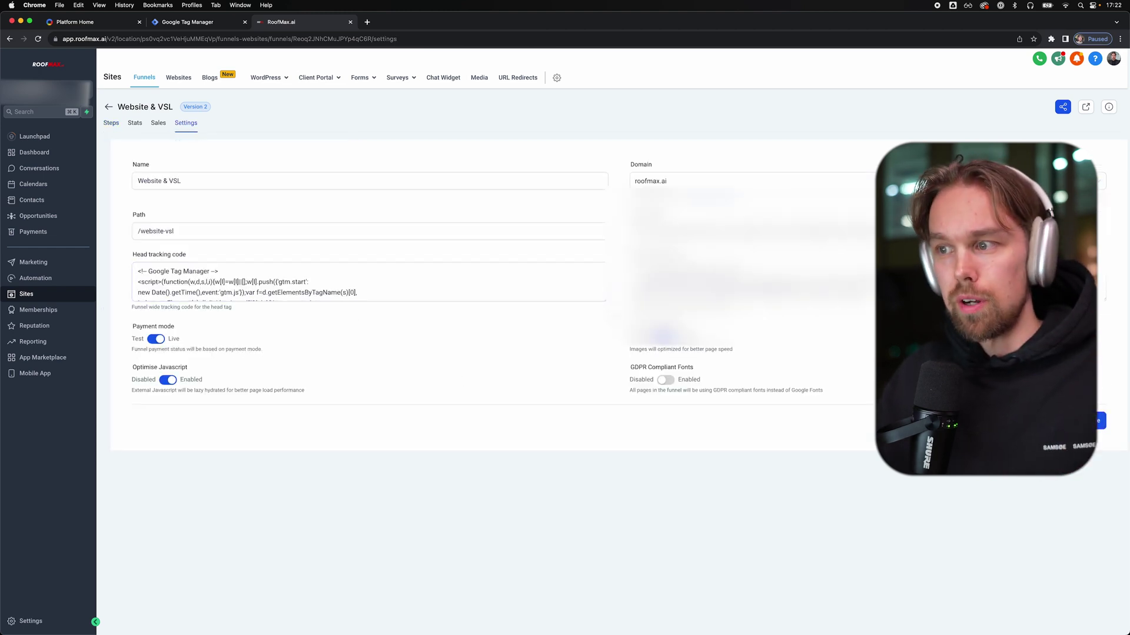
drag(603, 297, 606, 403)
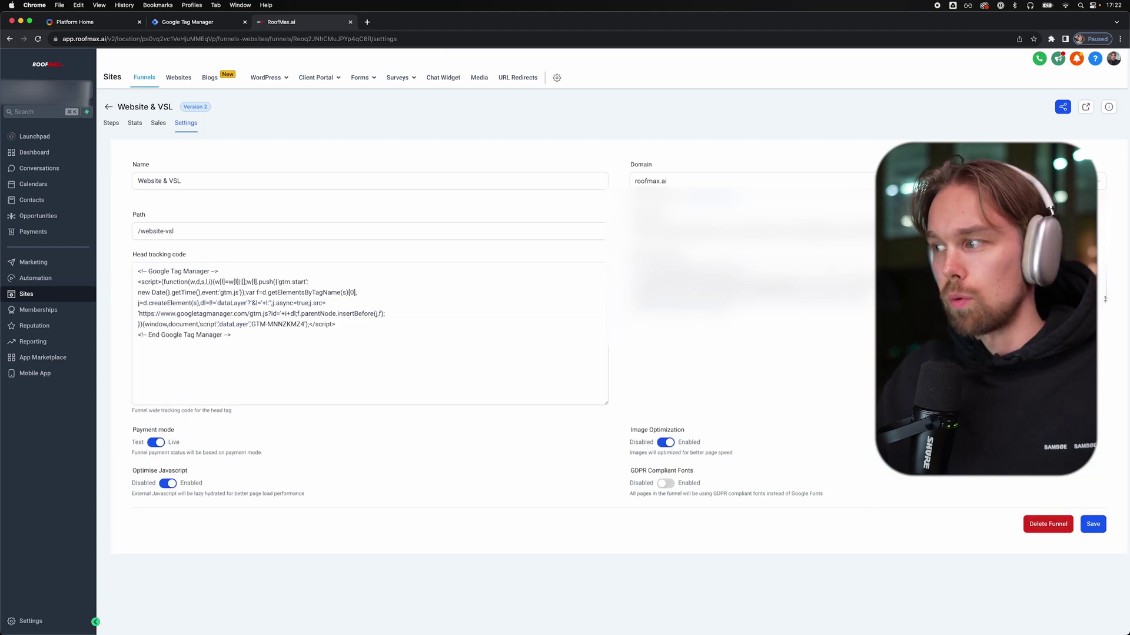
click(188, 22)
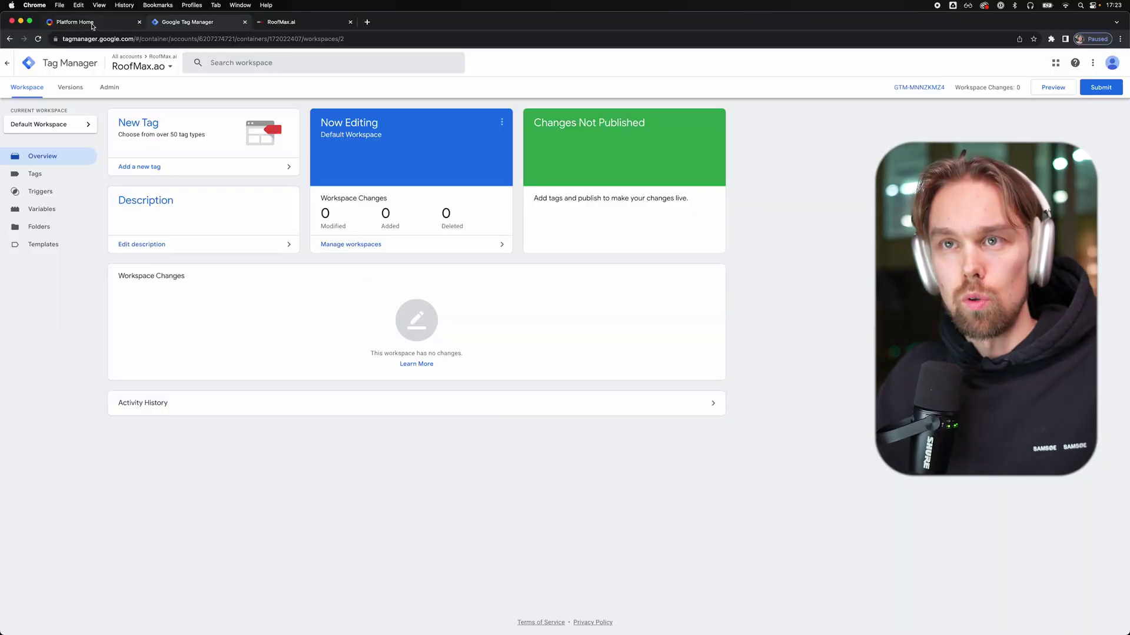
- Return to the Marketing Platform home tab and reload it
click(93, 25)
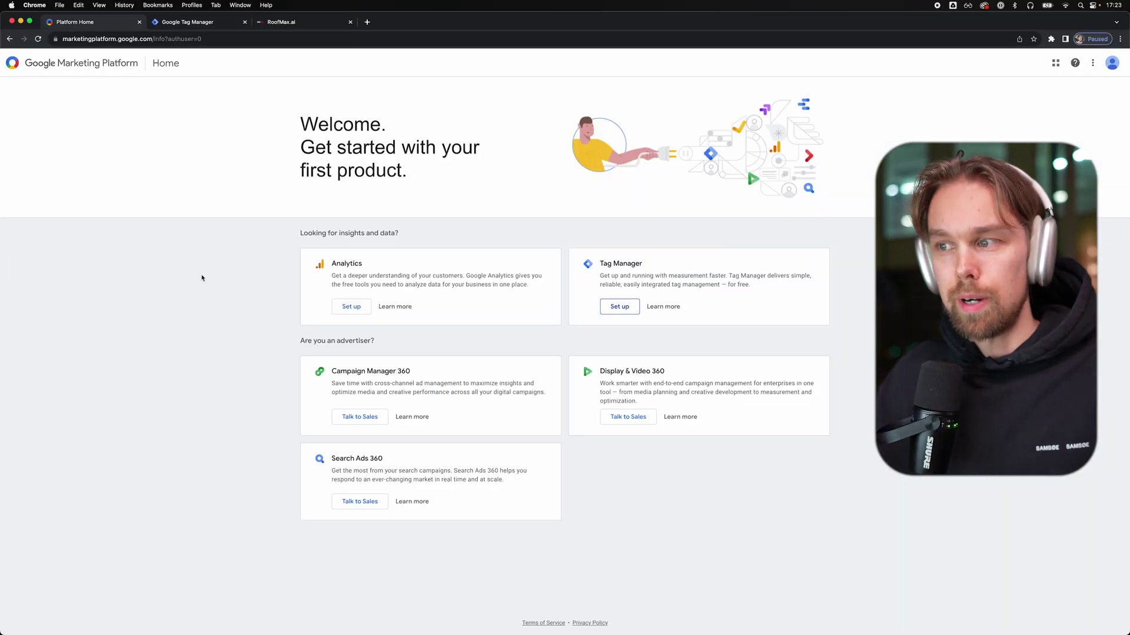
key(super+r)
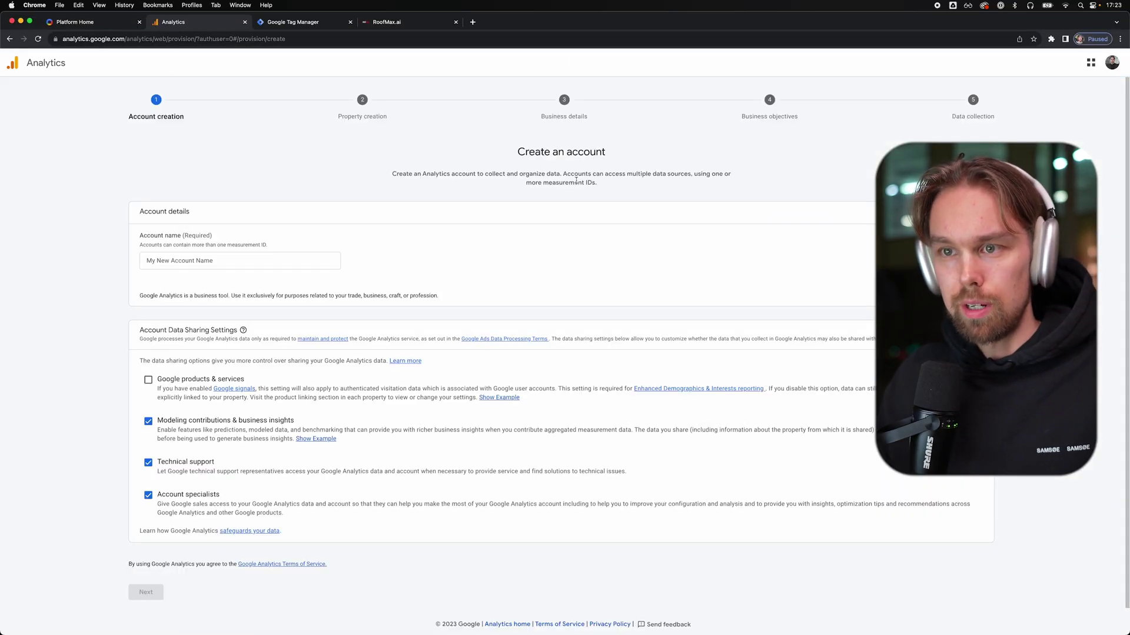
- Name both the Analytics account and its property RoofMax.ai, keeping default time zone and currency
click(318, 261)
text(RoofMax.ai)
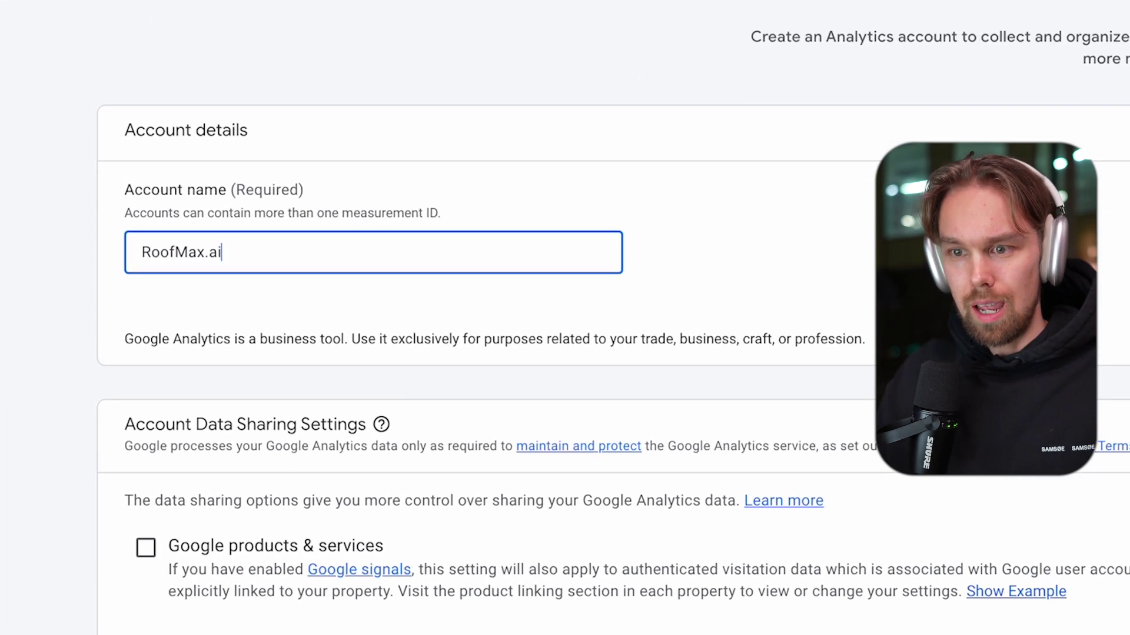
scroll(389, 316, down, 8)
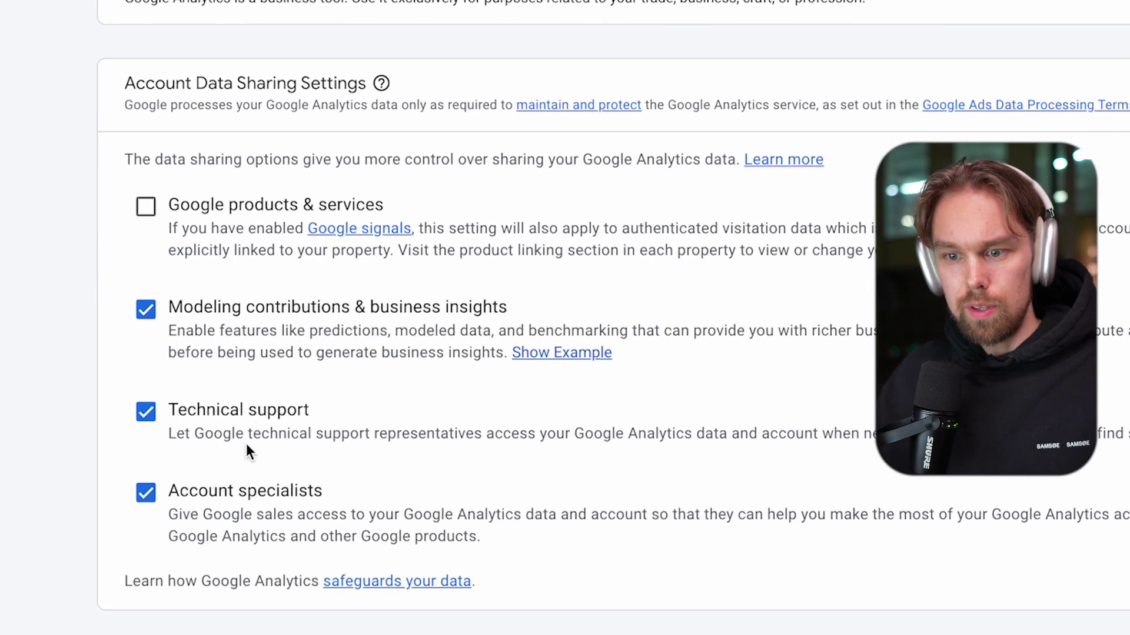
click(171, 594)
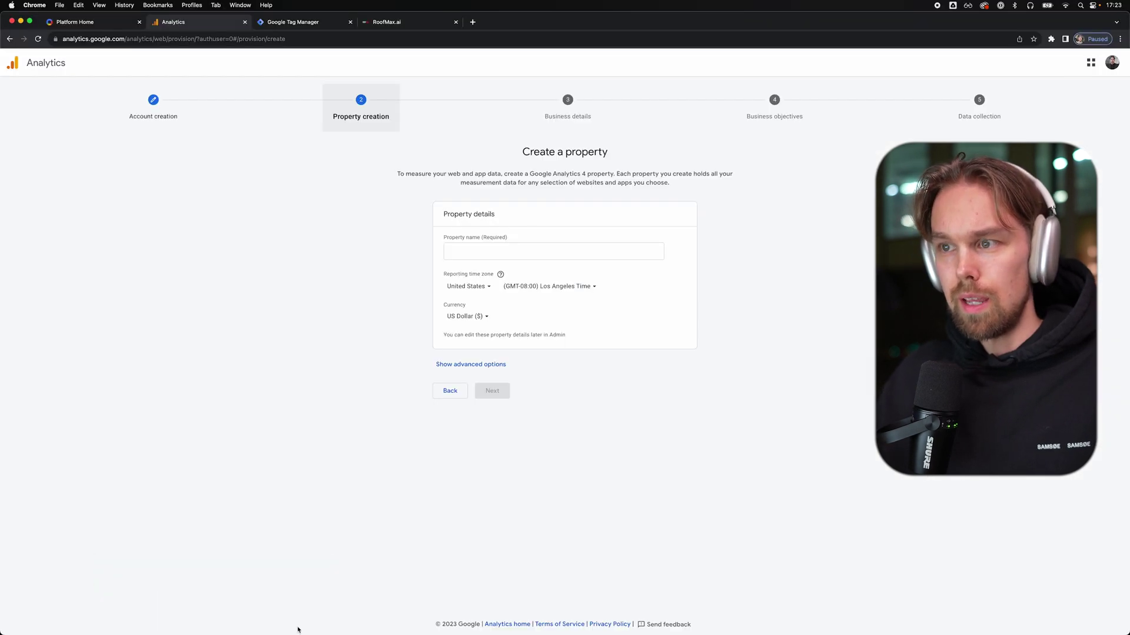
click(512, 250)
text(RoofMax.ai)
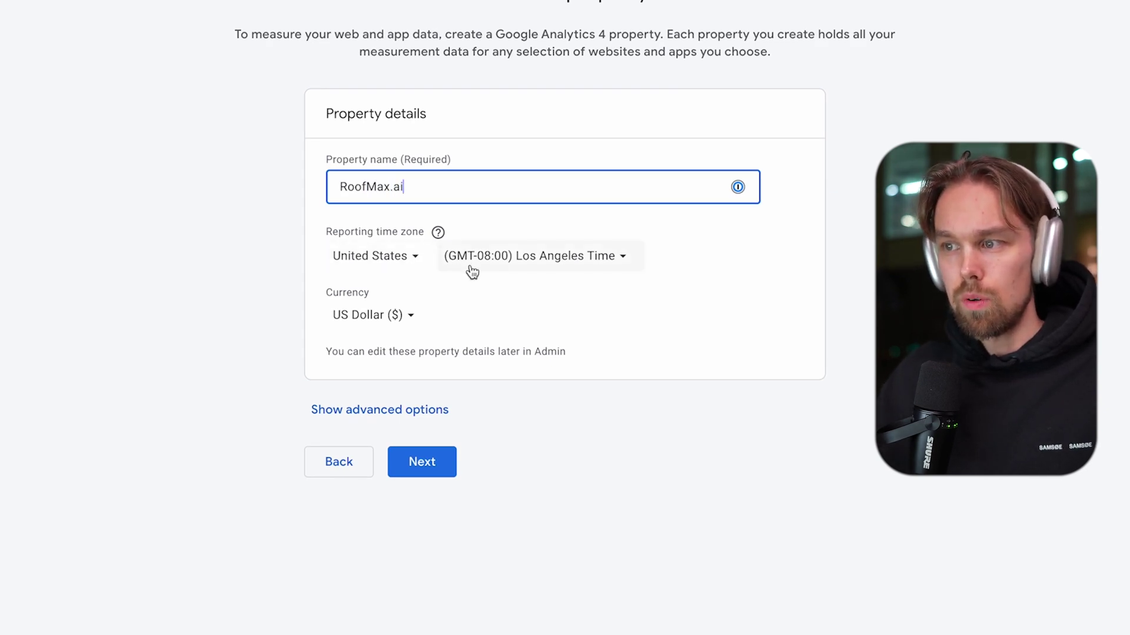
- Set business size Small, industry Internet & Telecom, and objectives Generate leads and Raise brand awareness
click(423, 470)
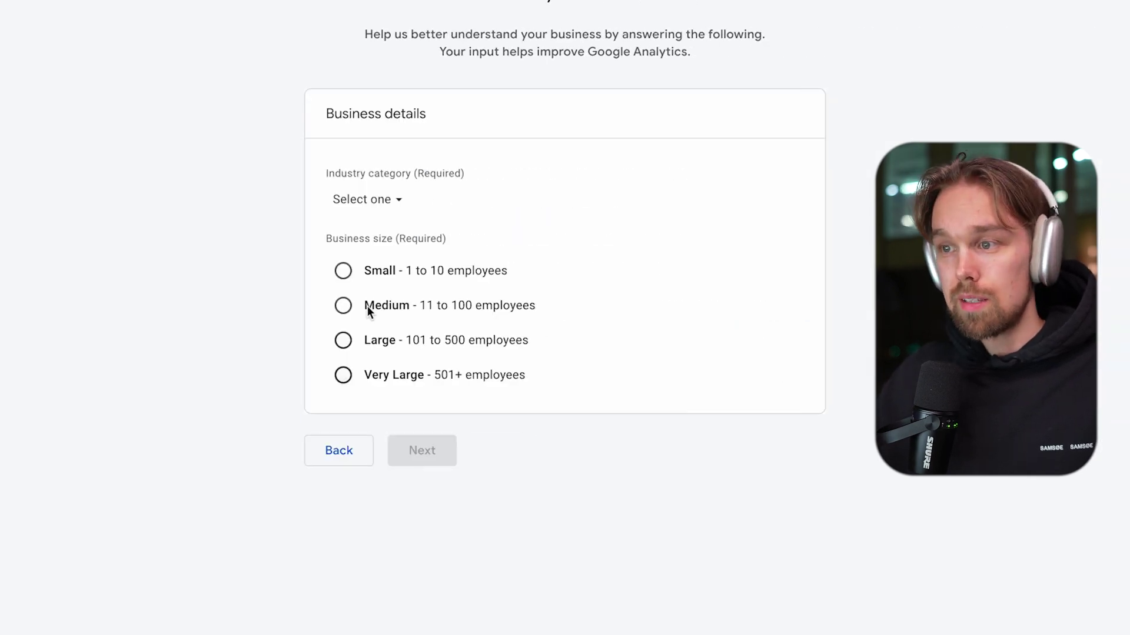
click(377, 271)
click(390, 201)
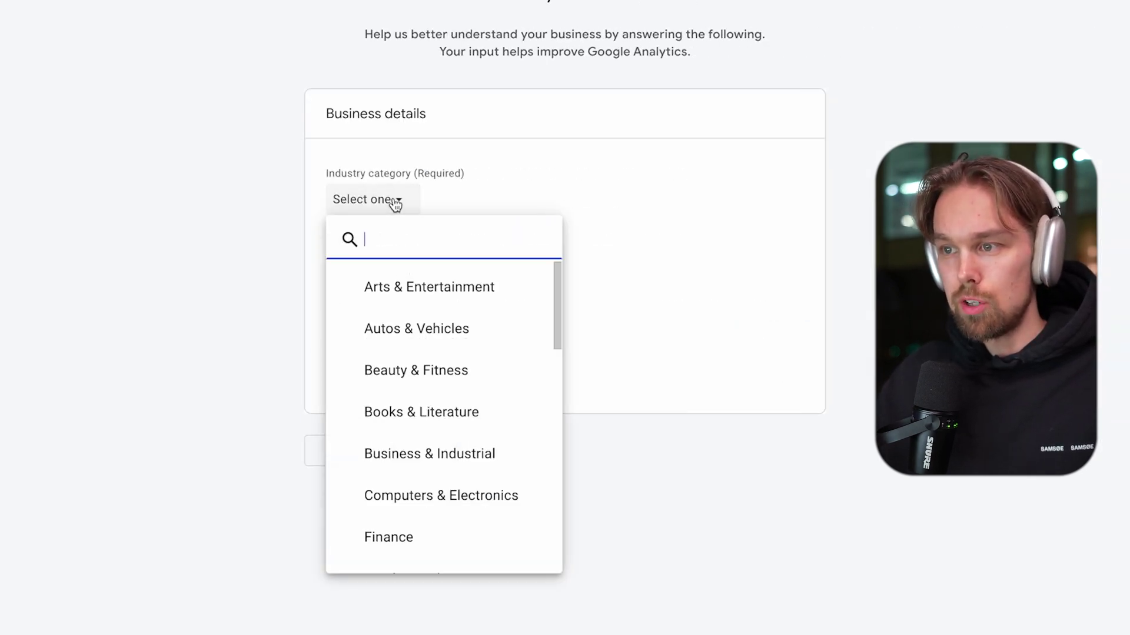
scroll(443, 355, down, 5)
click(424, 458)
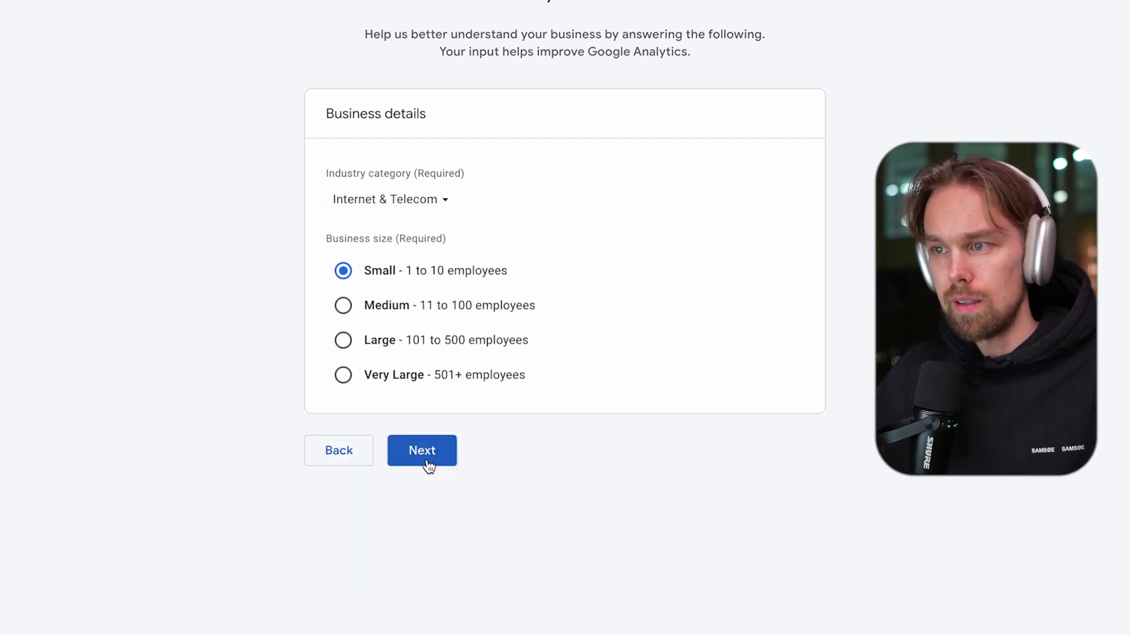
click(428, 465)
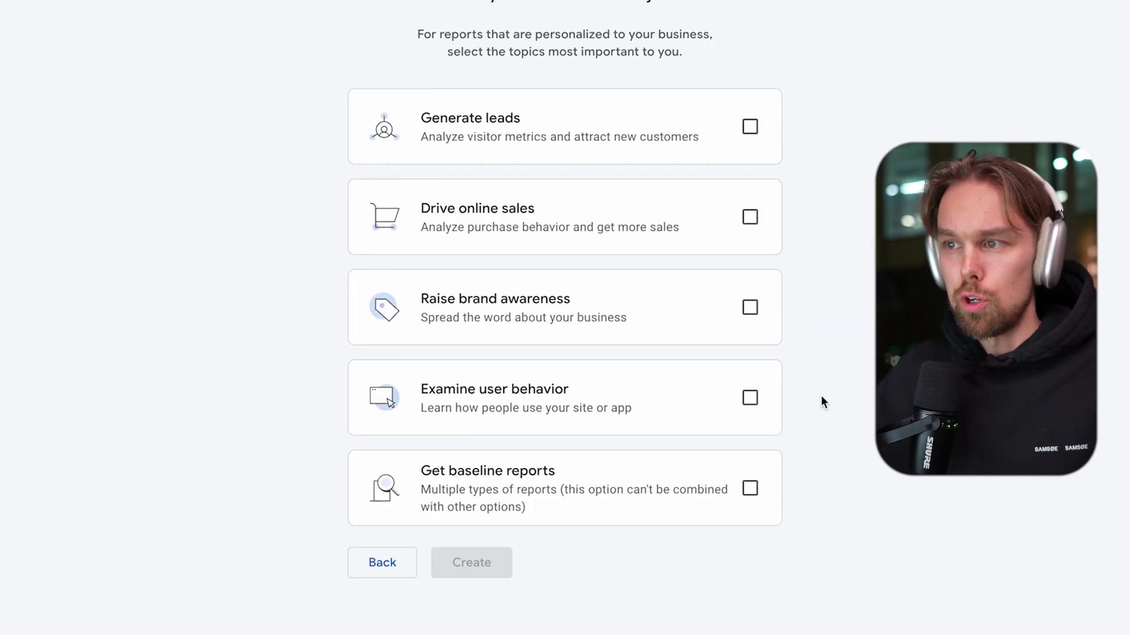
click(752, 127)
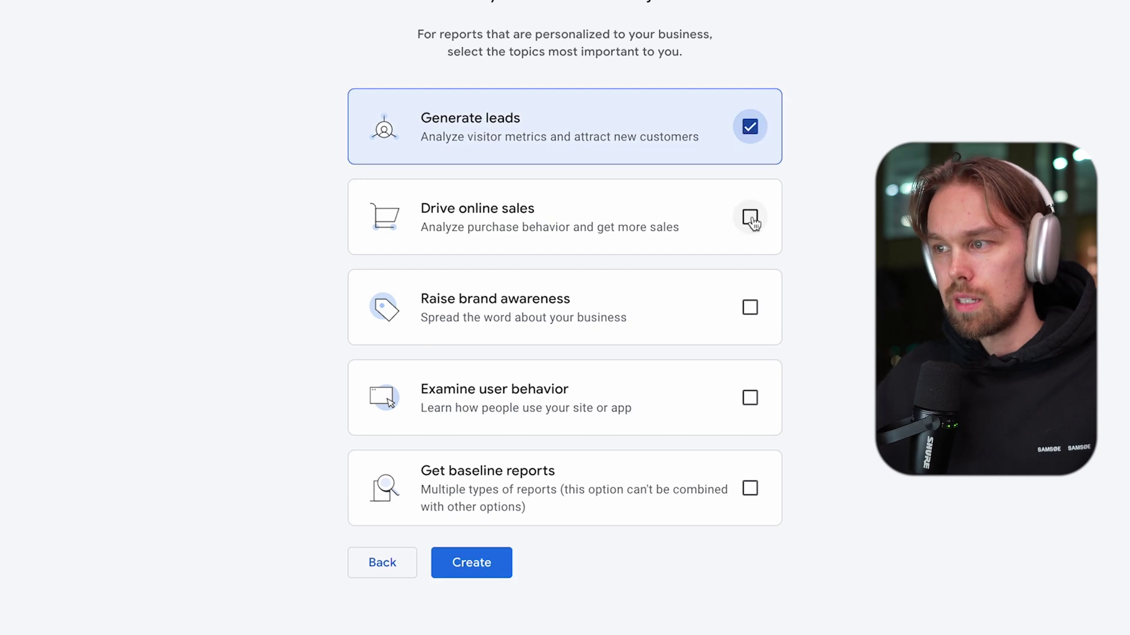
click(750, 309)
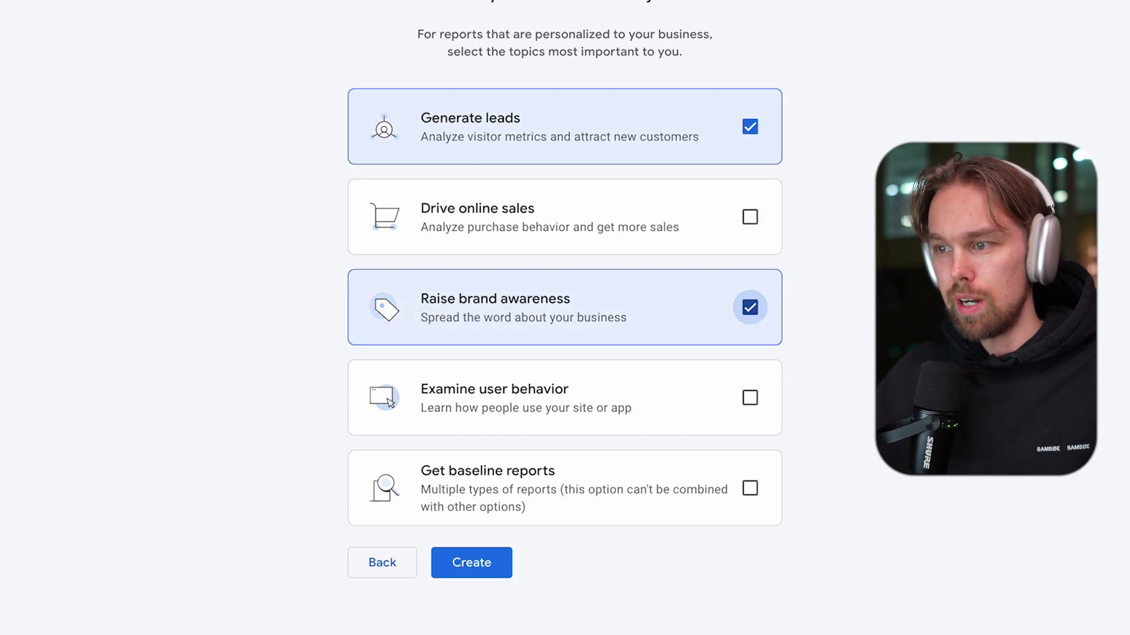
- Create the property and accept the Data Processing Terms and Analytics terms of service
click(485, 574)
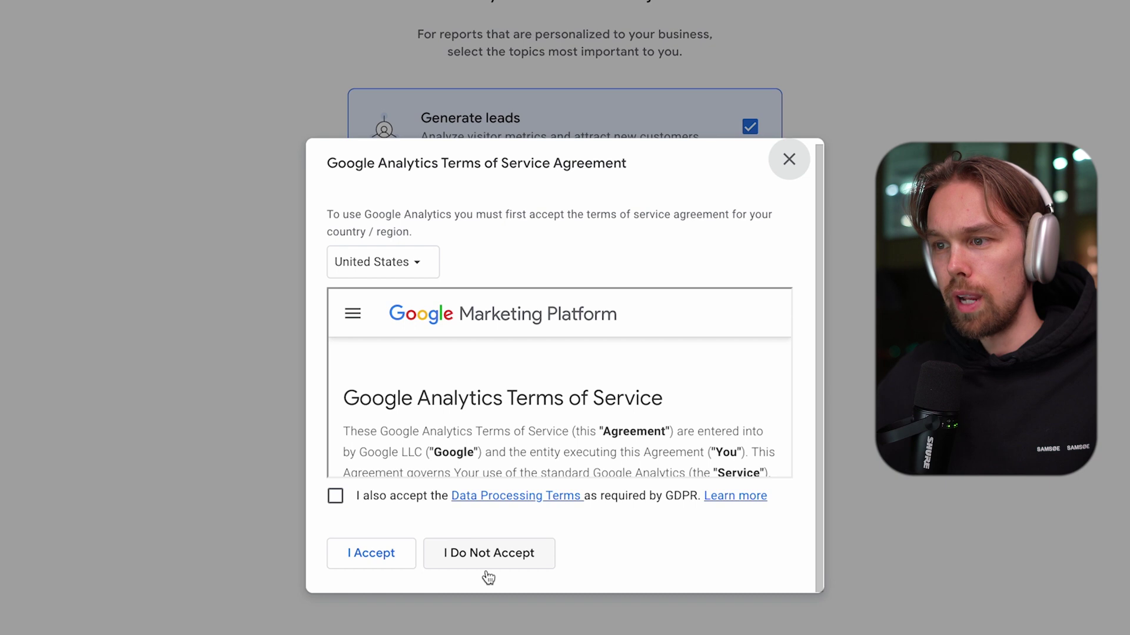
click(335, 496)
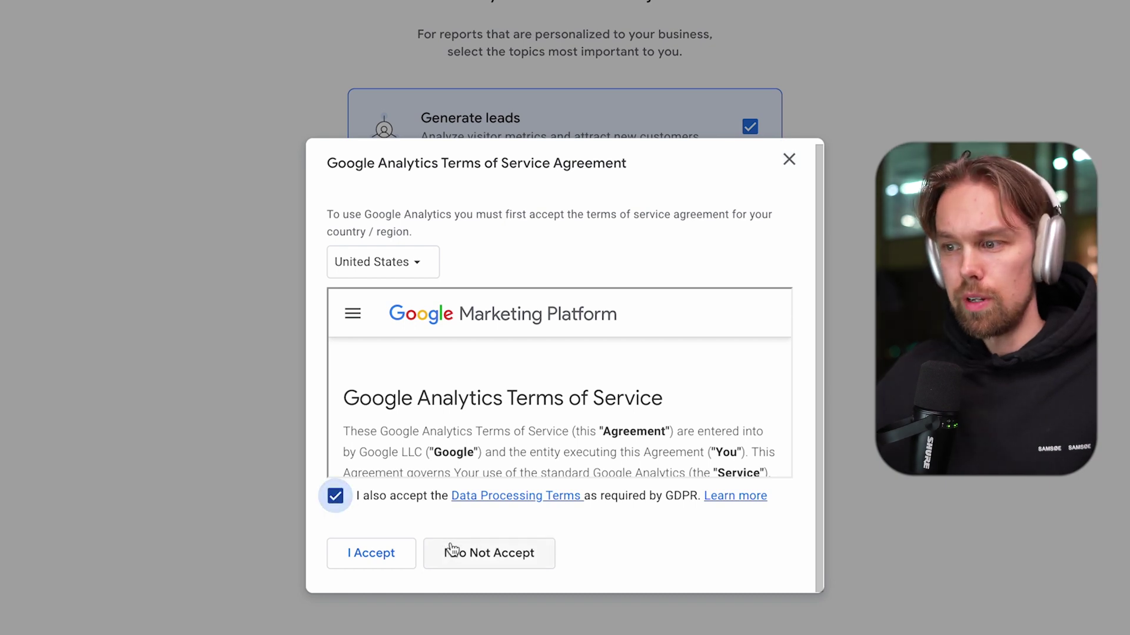
click(385, 559)
drag(516, 149, 591, 150)
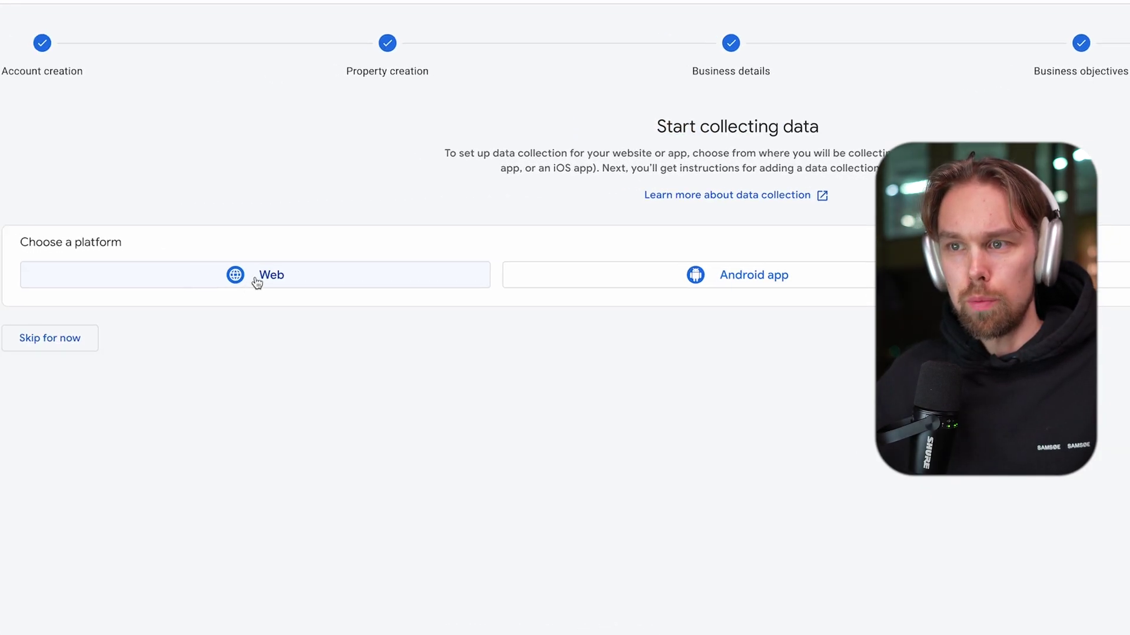
- Set up a Web data stream for roofmax.ai named RoofMax.ai
click(318, 277)
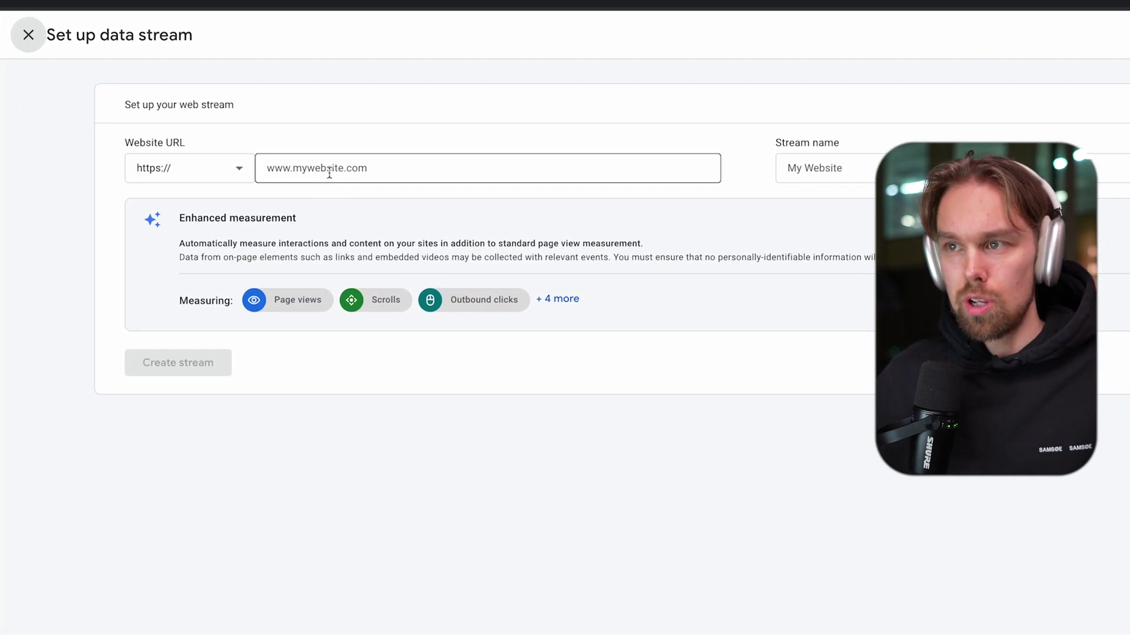
click(337, 169)
text(roofmax.ai)
key(Tab)
text(RoofMa)
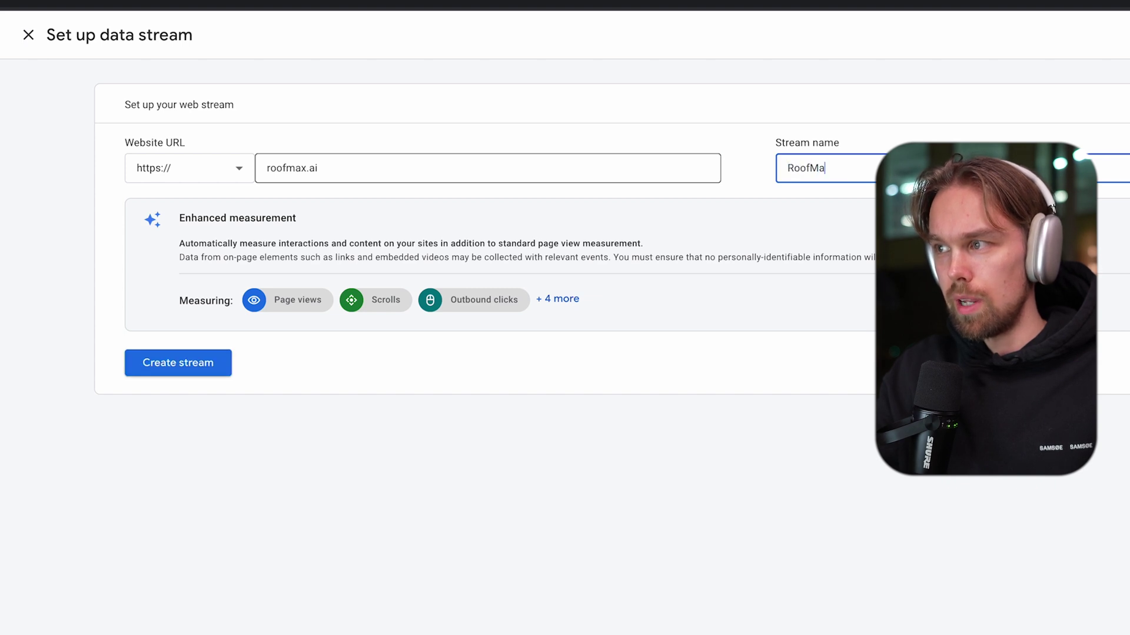
click(193, 362)
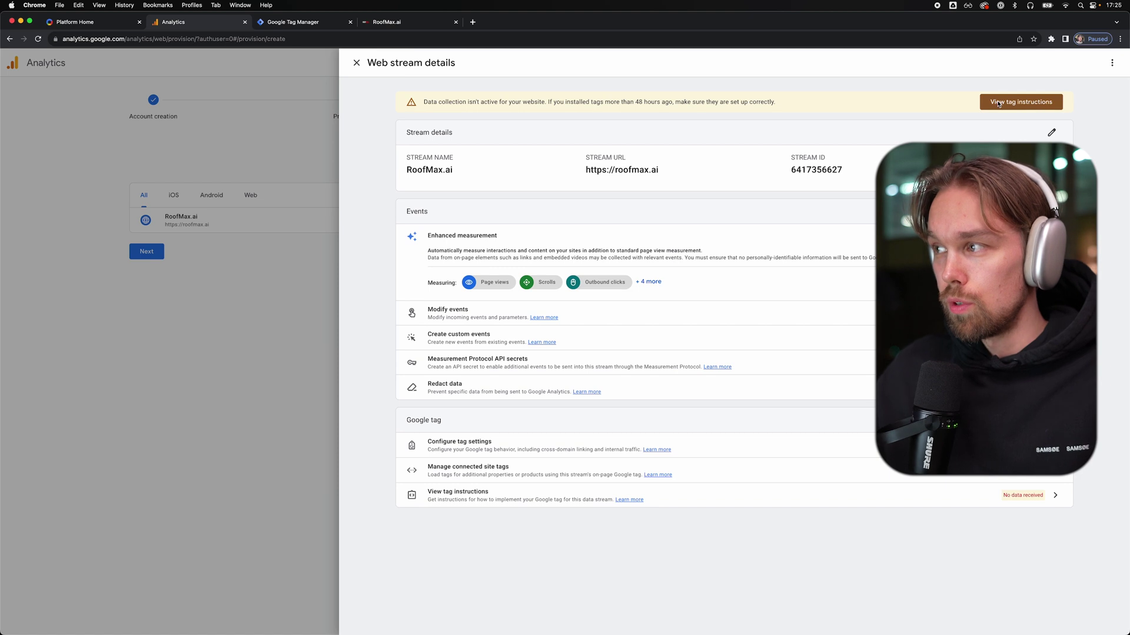
- View the manual tag installation instructions, then continue to Analytics Home, declining optional settings
click(998, 104)
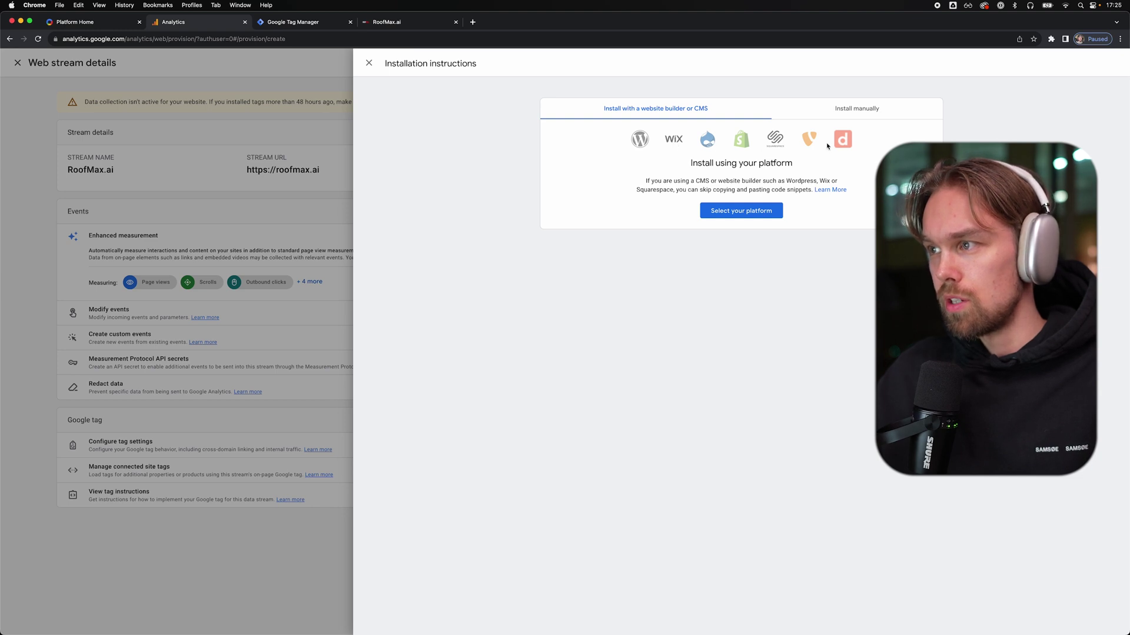
click(855, 112)
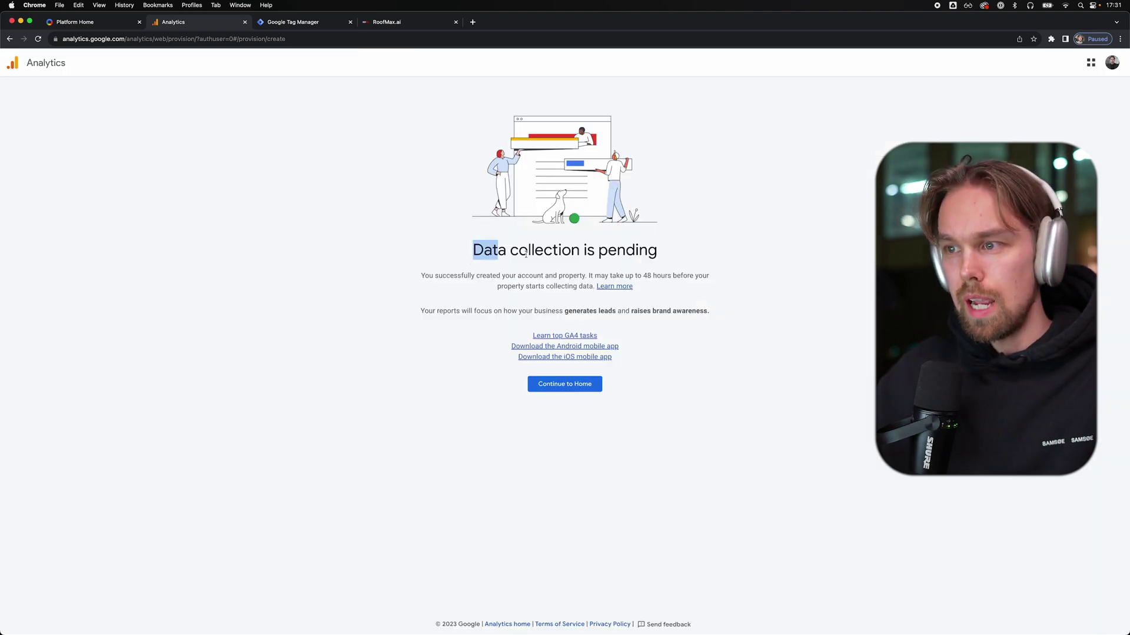
drag(525, 254, 617, 253)
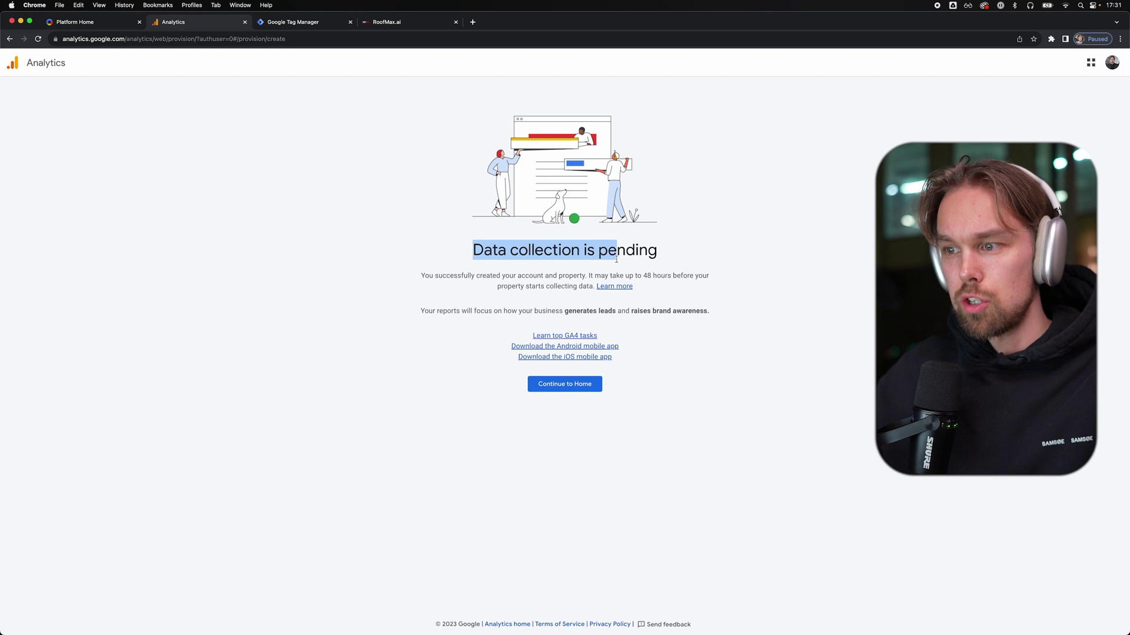
click(545, 387)
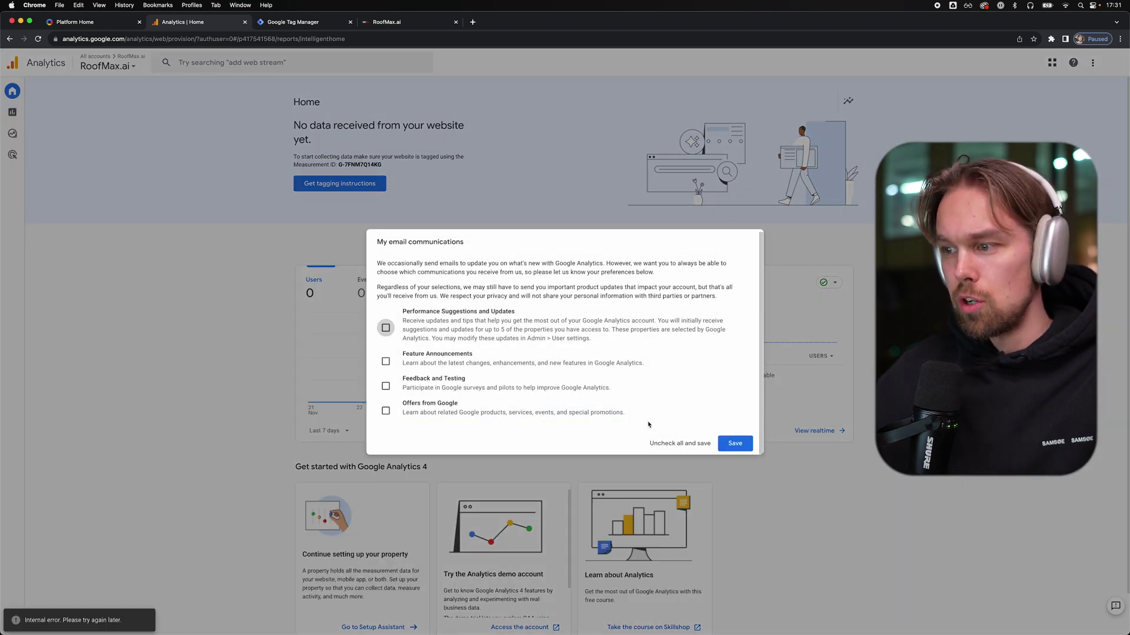
click(694, 444)
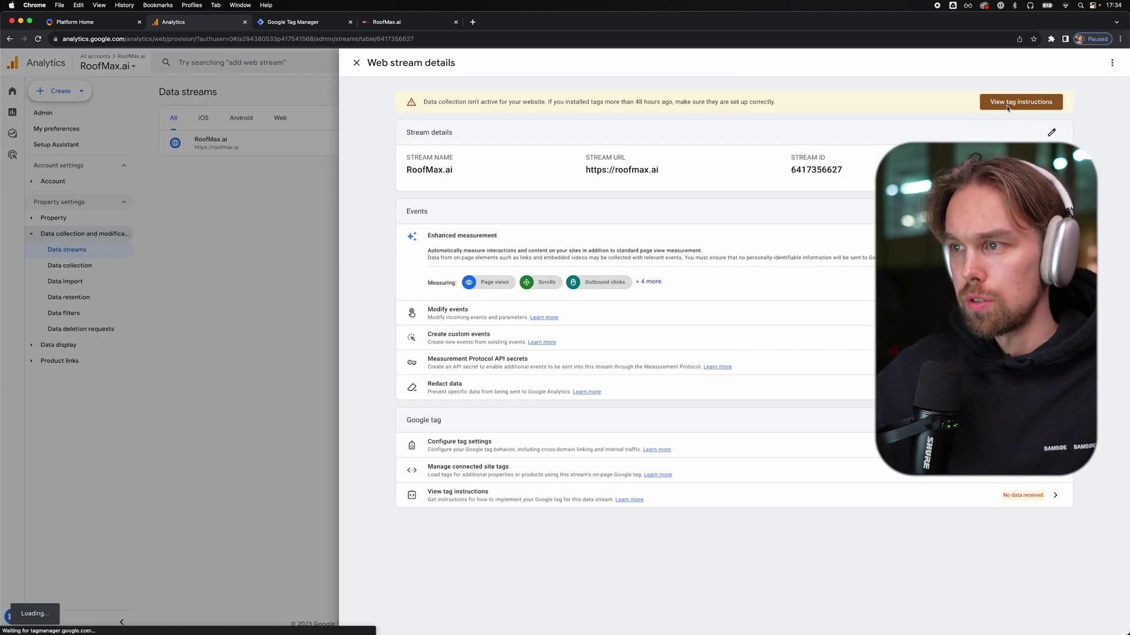
- Reopen the manual installation instructions and copy the gtag.js Google tag snippet
click(1007, 103)
click(847, 111)
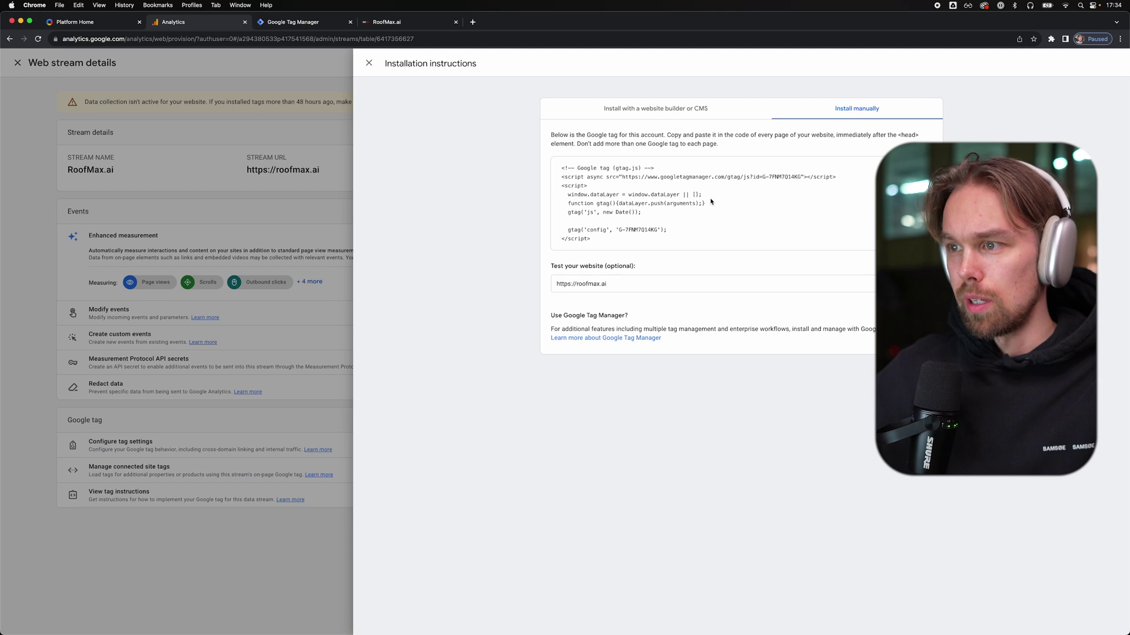
drag(578, 151, 571, 135)
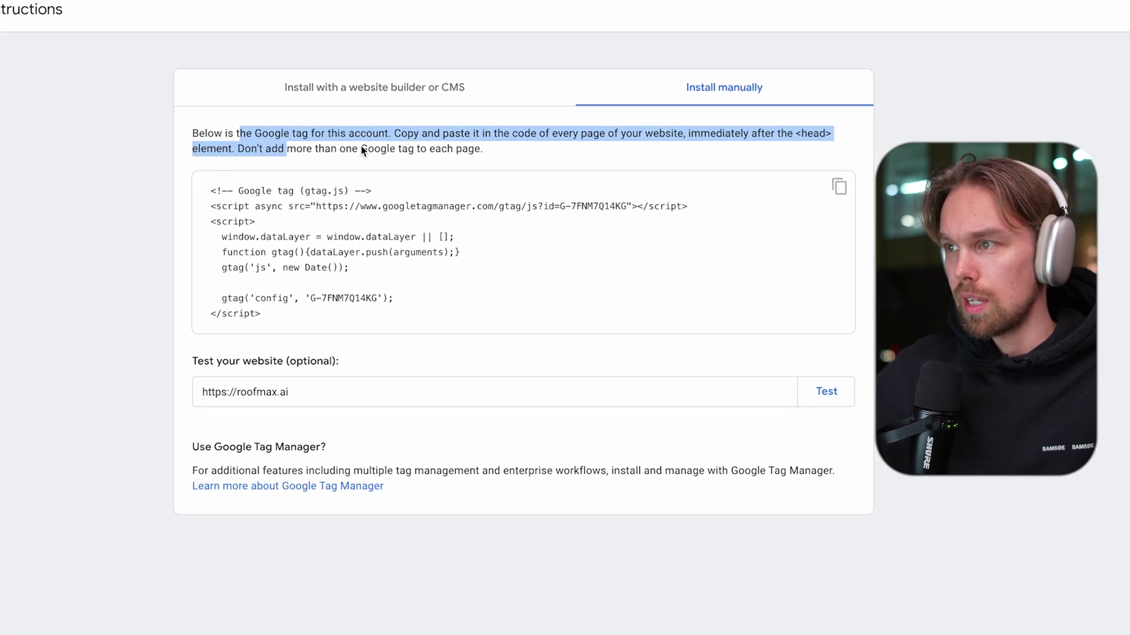
click(687, 132)
drag(429, 128, 509, 135)
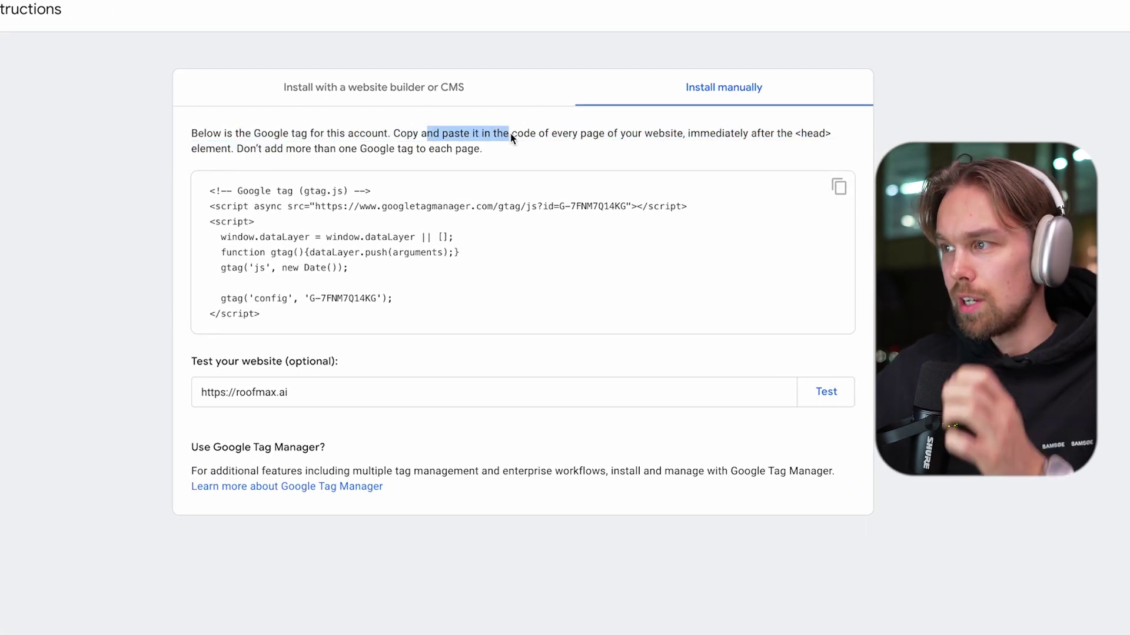
drag(766, 134, 802, 135)
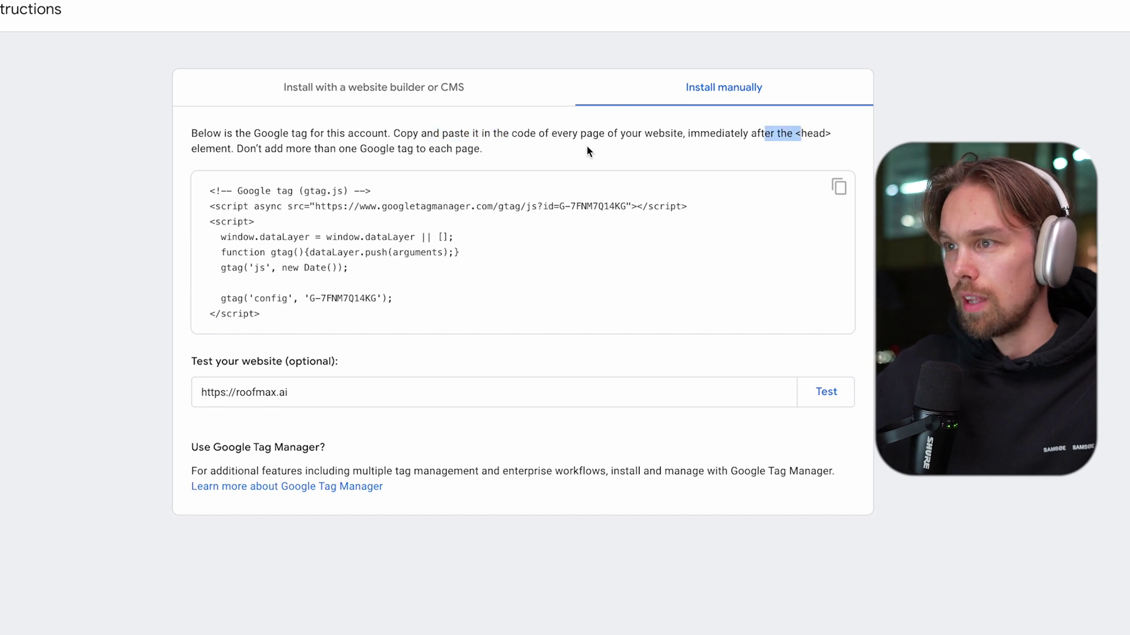
click(377, 236)
click(840, 191)
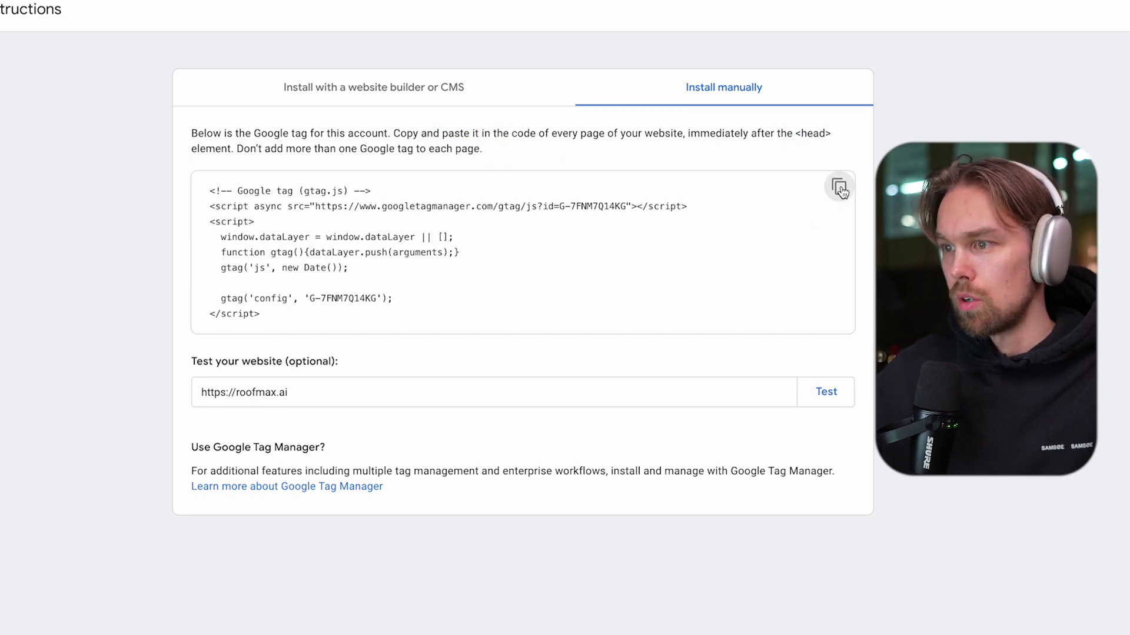
- In Tag Manager, create a new Custom HTML tag containing the pasted Google tag code
click(379, 43)
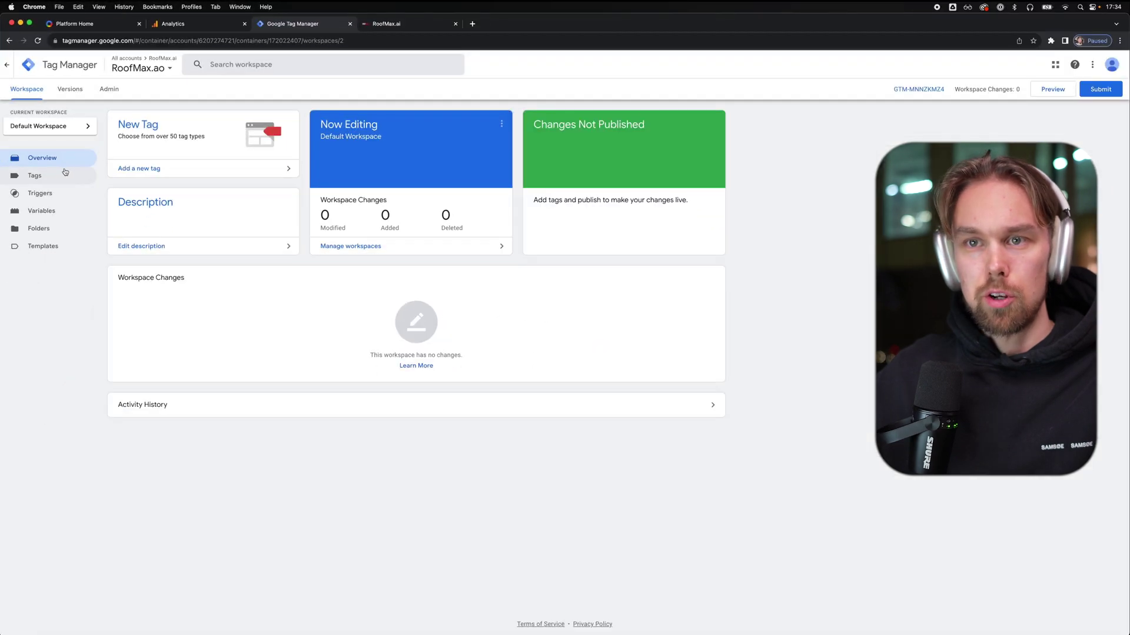
click(65, 174)
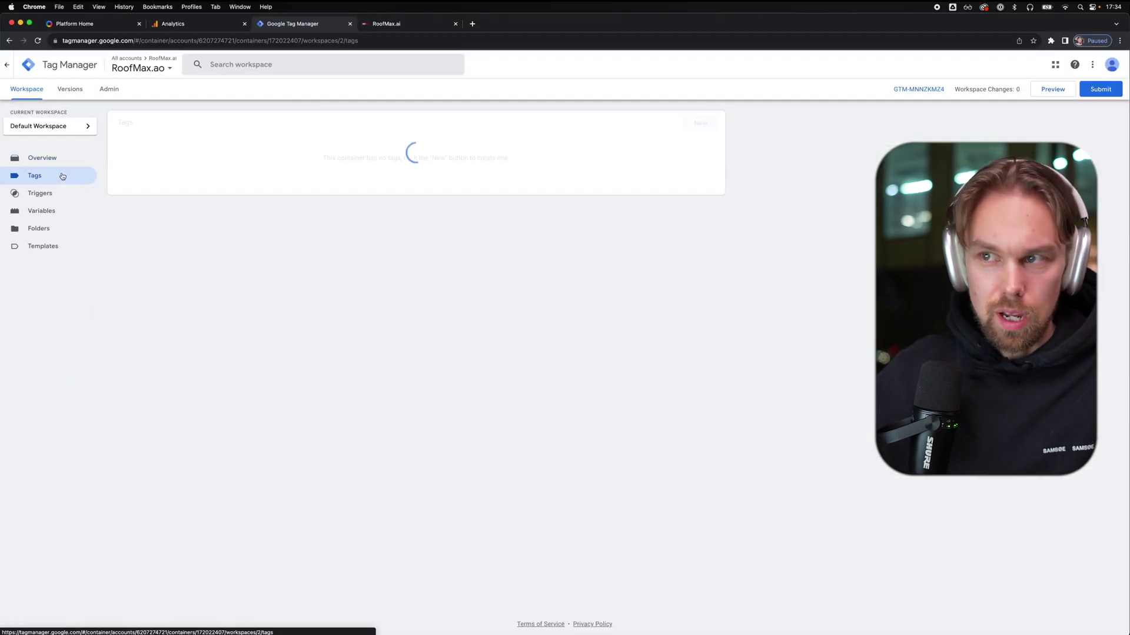
click(695, 125)
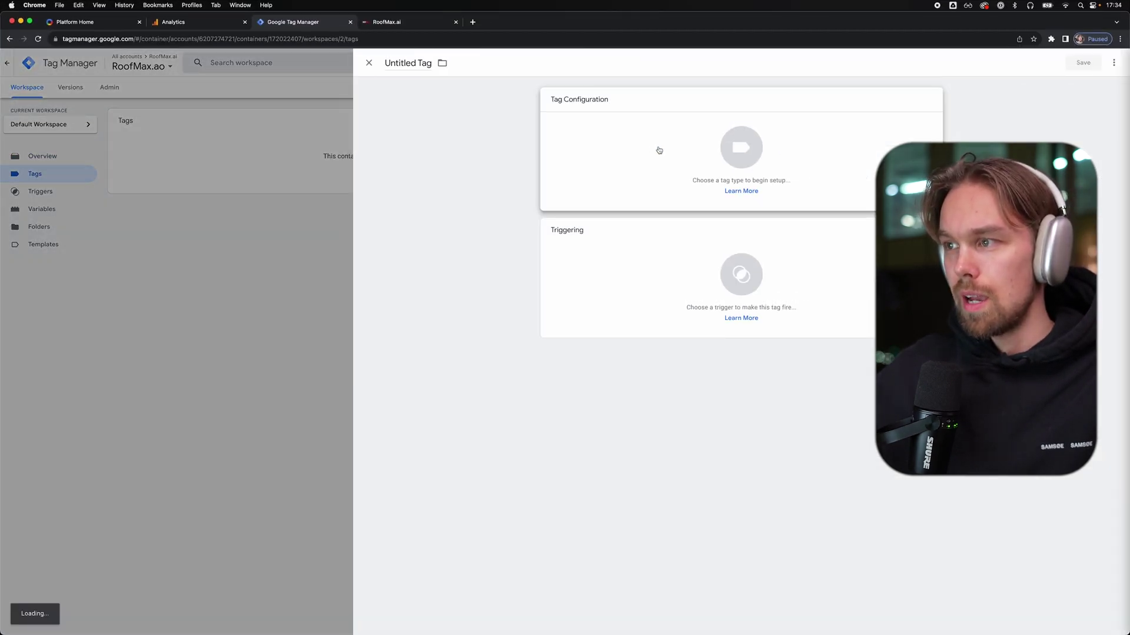
click(658, 151)
click(842, 316)
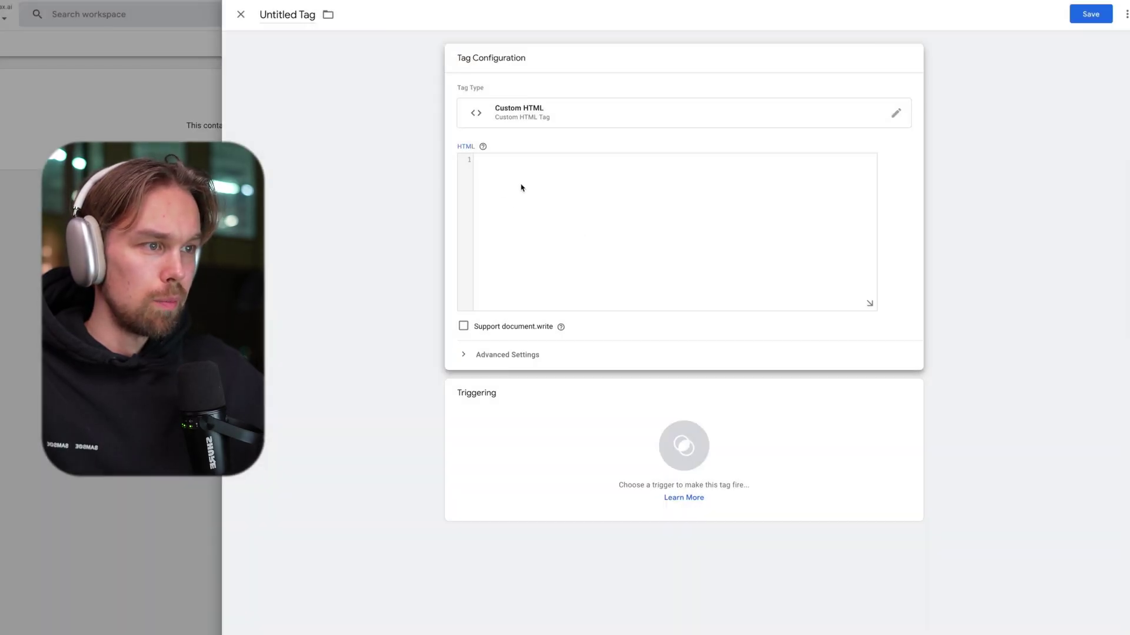
click(521, 188)
key(ctrl+v)
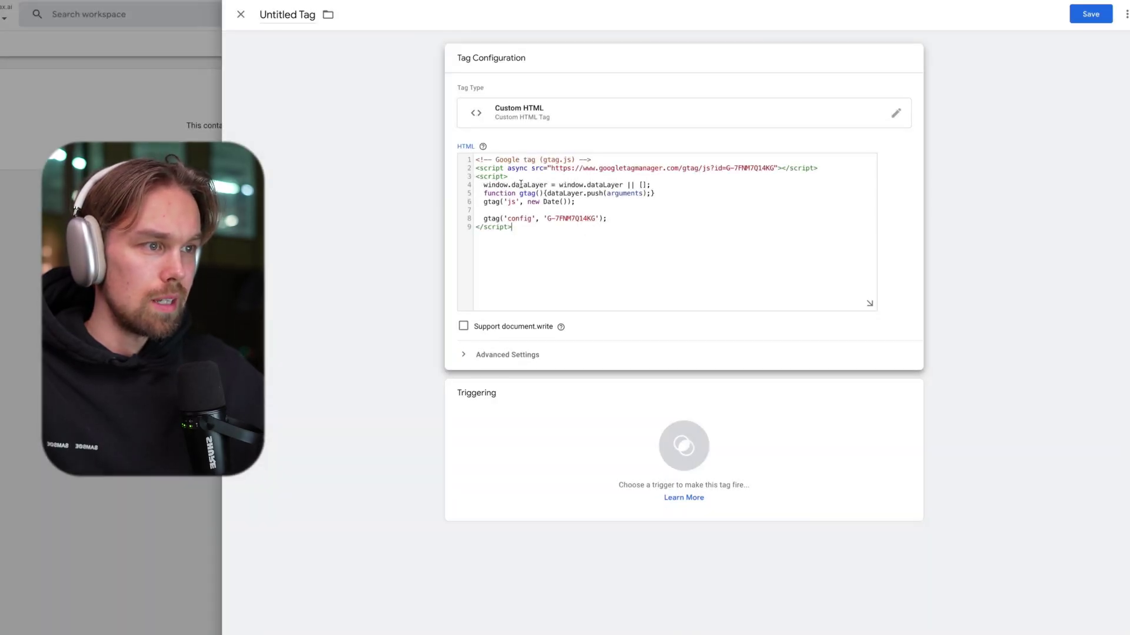
- Enable Support document.write, fire the tag on All Pages, and save it as 'Analytics Tag'
click(470, 373)
click(516, 396)
click(502, 545)
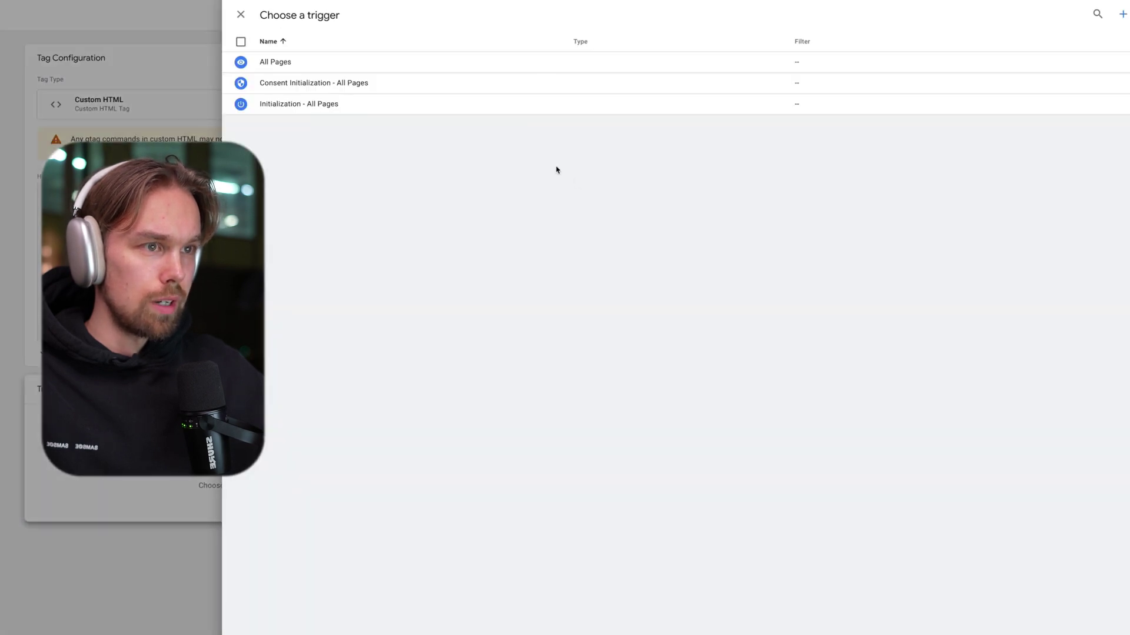
click(242, 62)
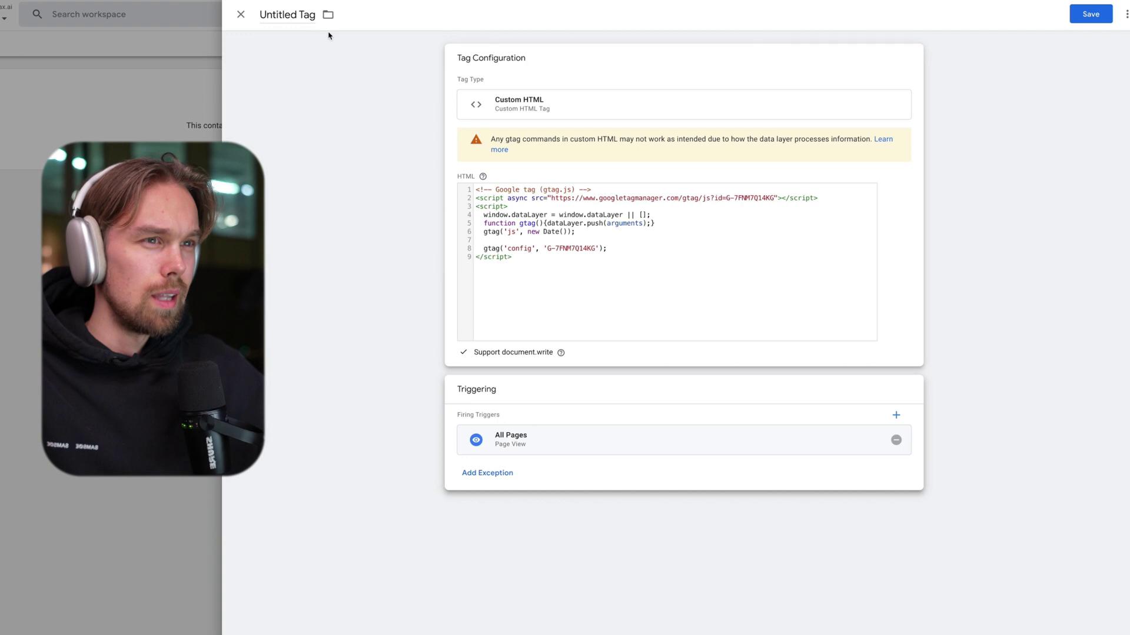
click(288, 15)
text(An)
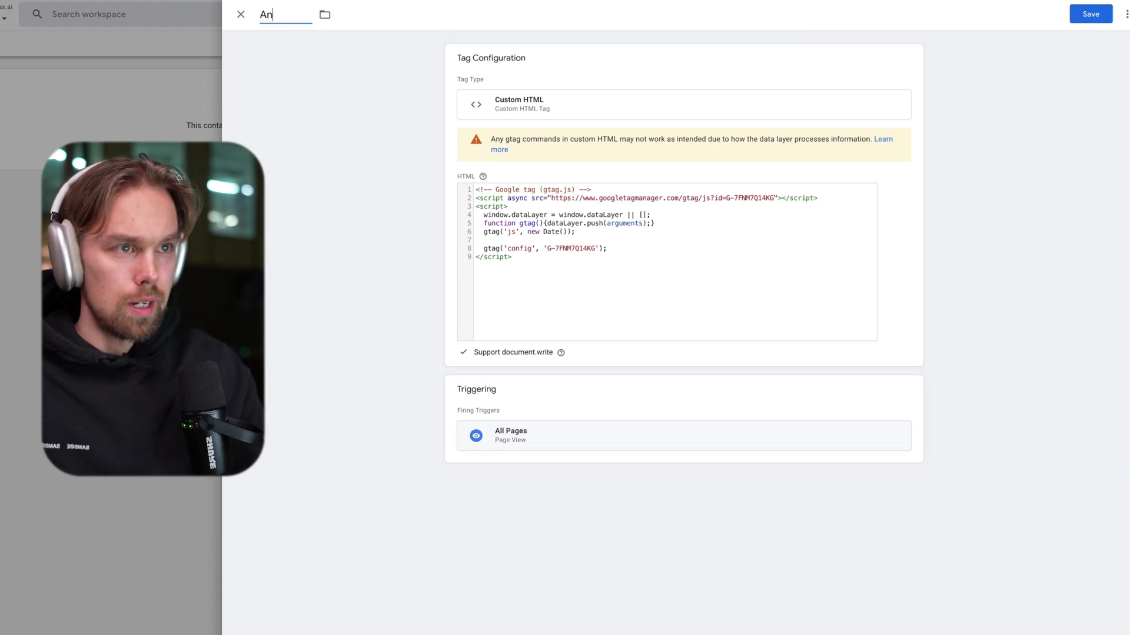
text(alytics Tag)
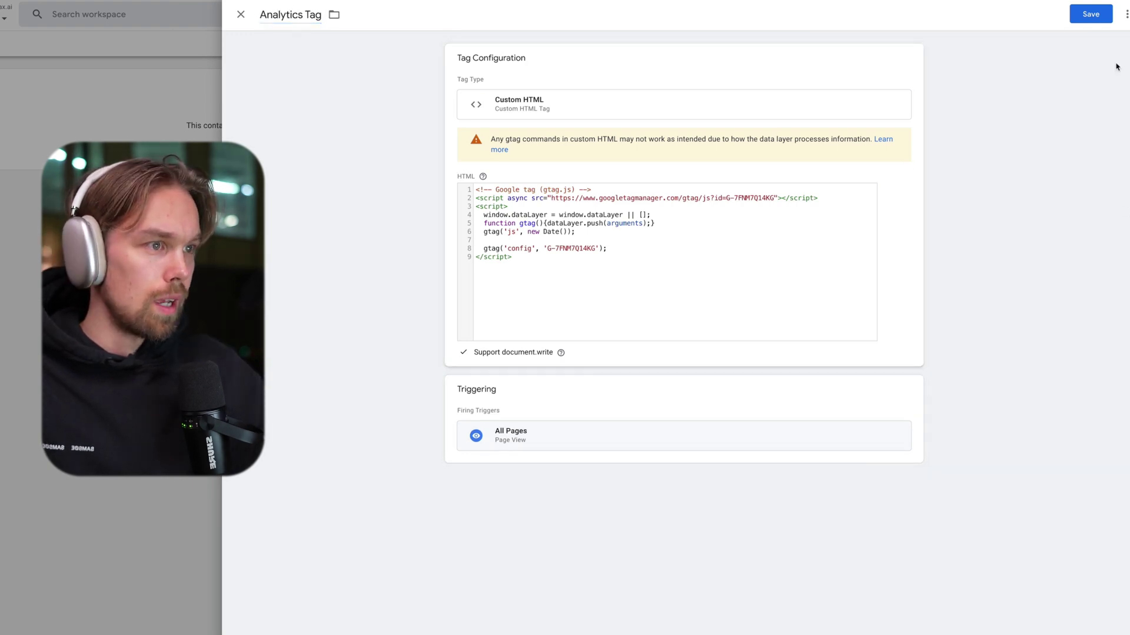
click(1093, 16)
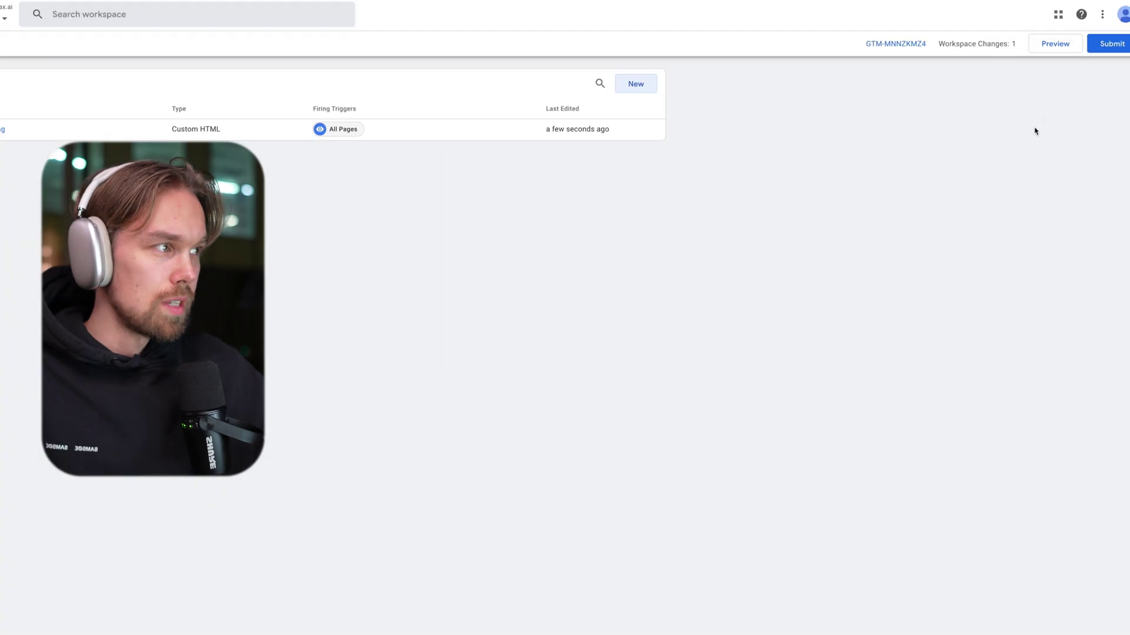
- Submit the workspace as version 'Google Tag' and publish it live
click(1111, 45)
click(593, 167)
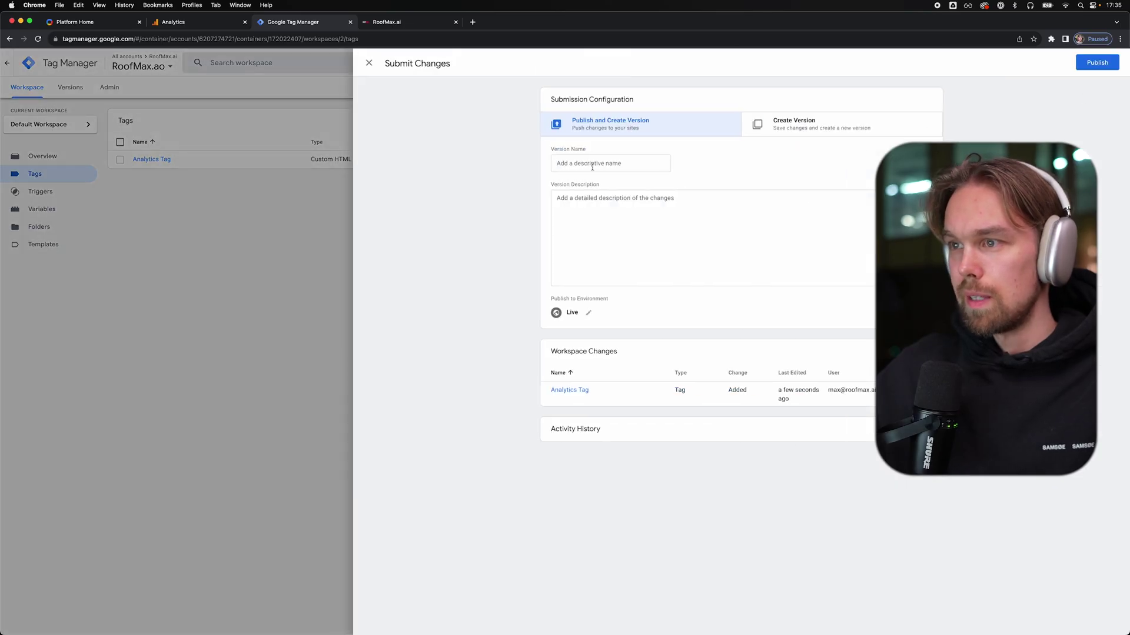
text(Google Tag)
key(Tab)
text(Google Tag)
click(1062, 84)
click(1096, 63)
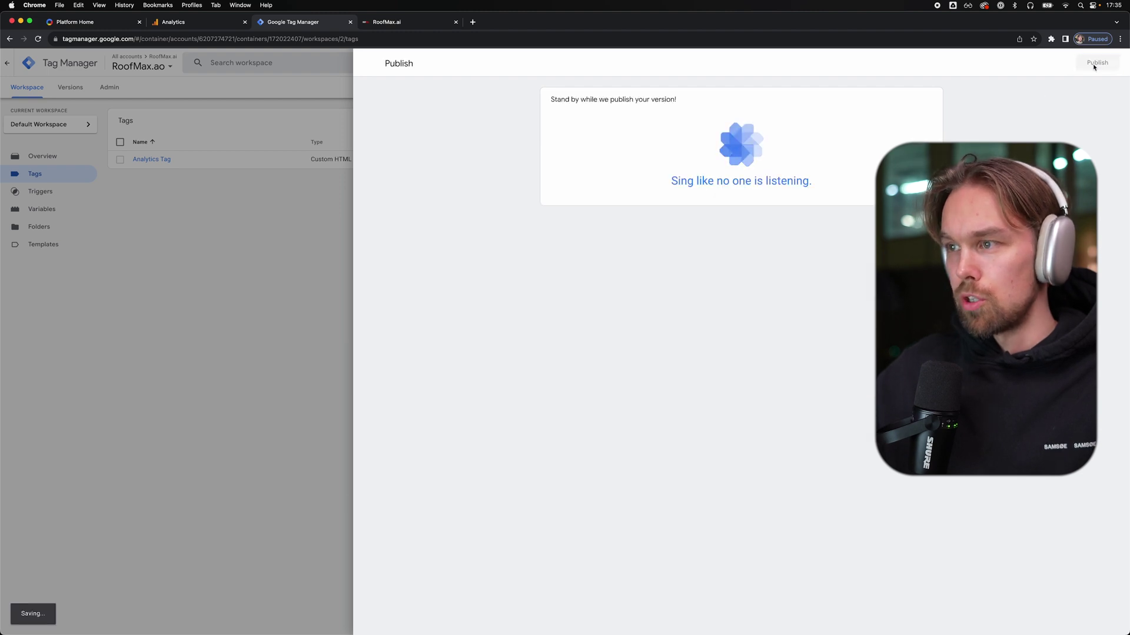
click(196, 25)
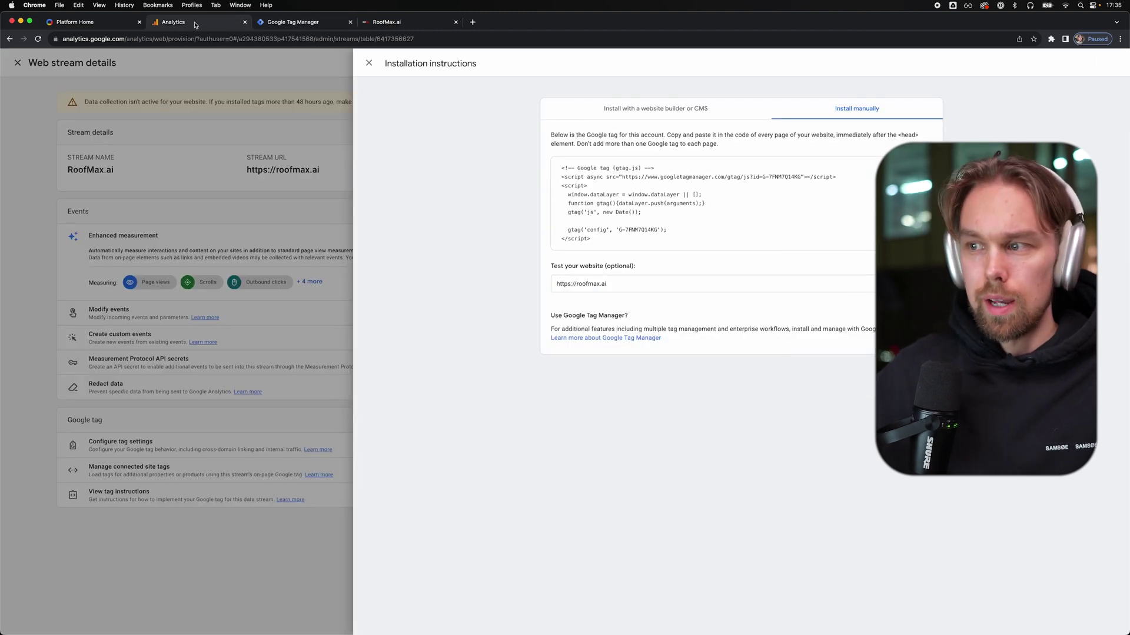
click(624, 284)
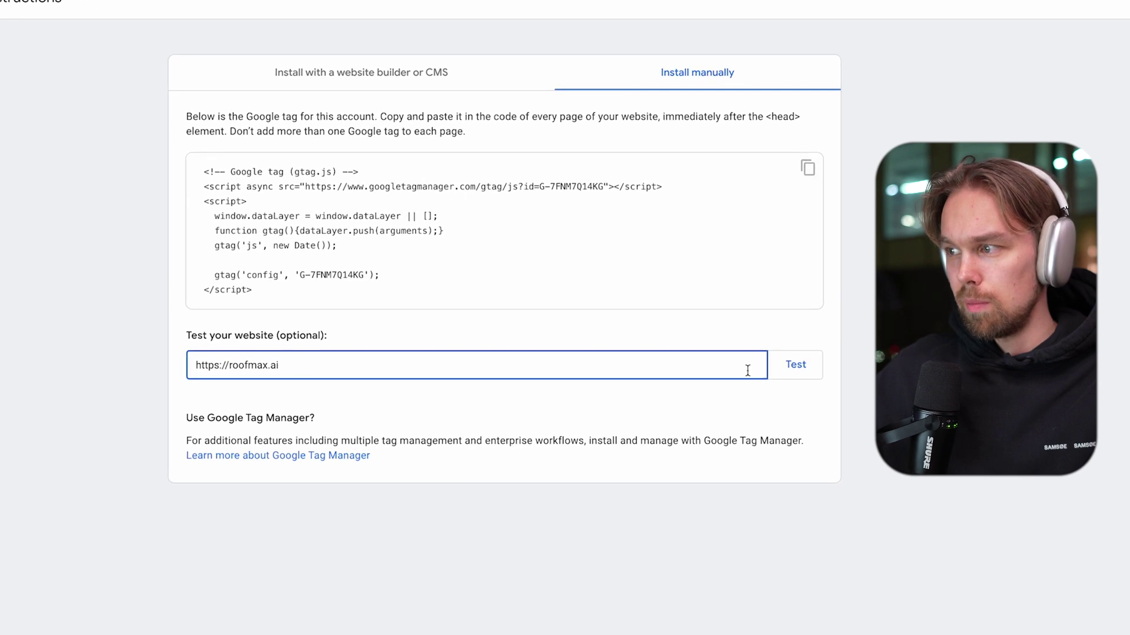
click(915, 284)
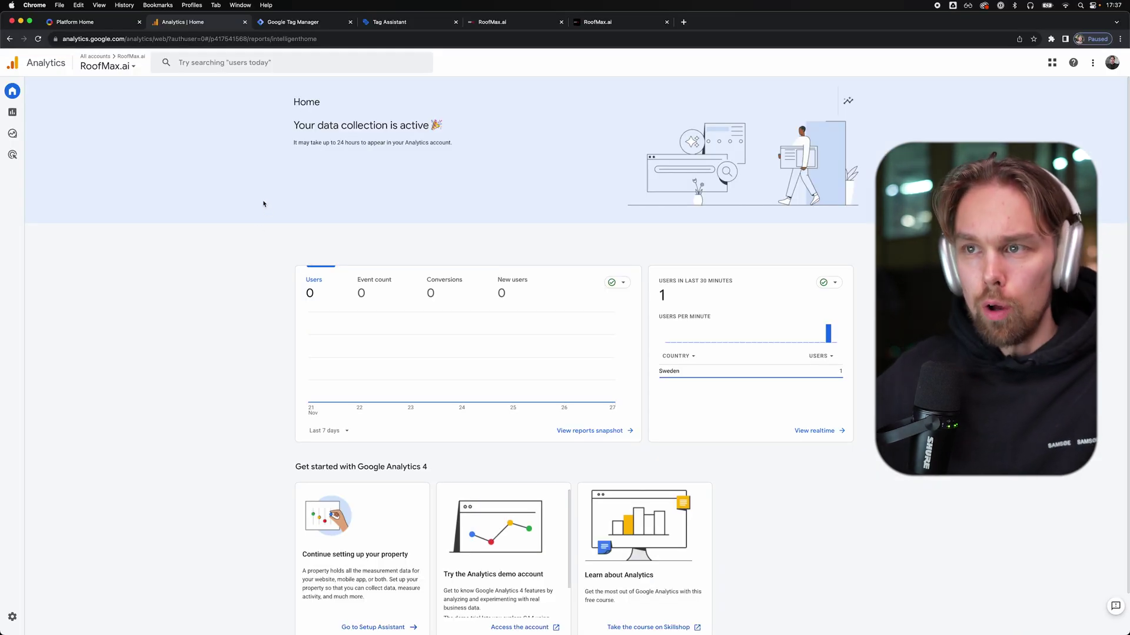
drag(293, 126, 347, 126)
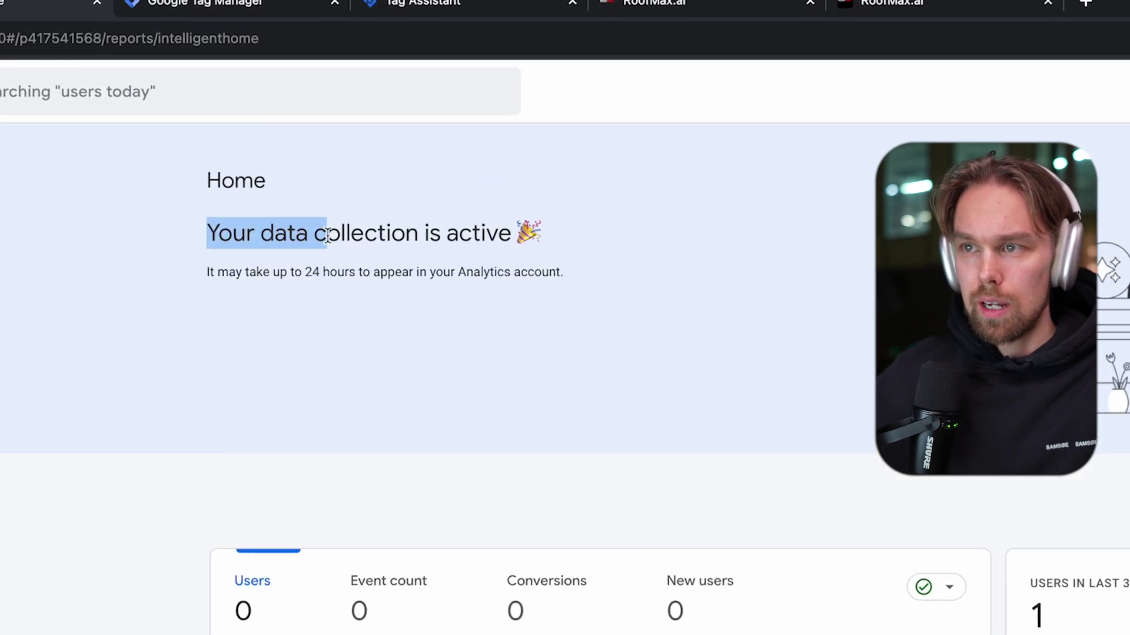
drag(327, 234, 526, 233)
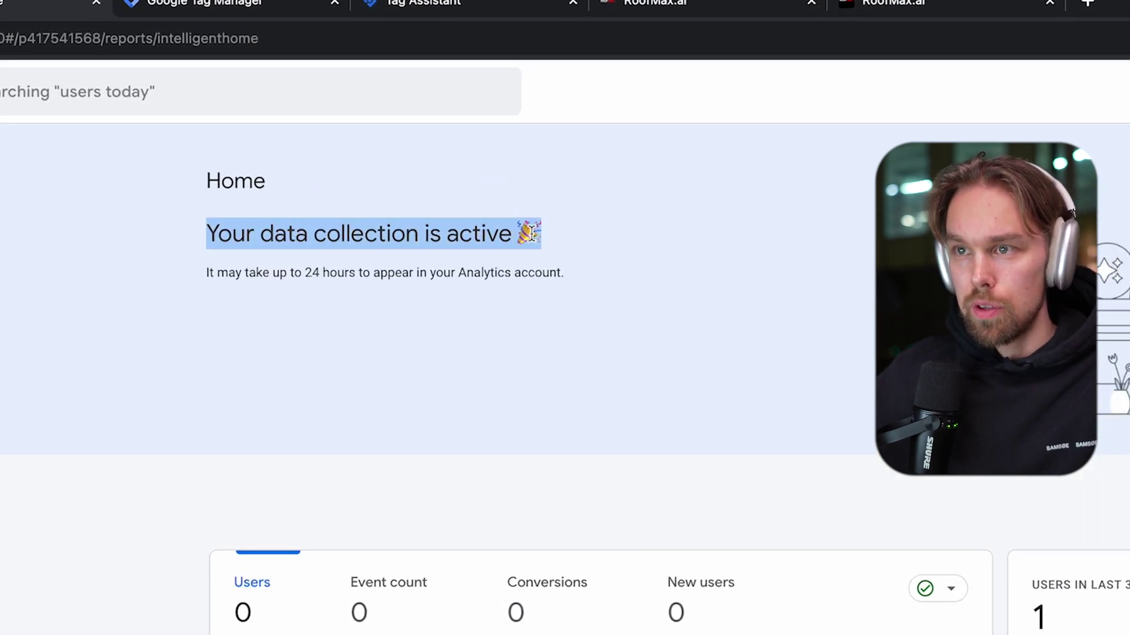
drag(203, 281, 418, 278)
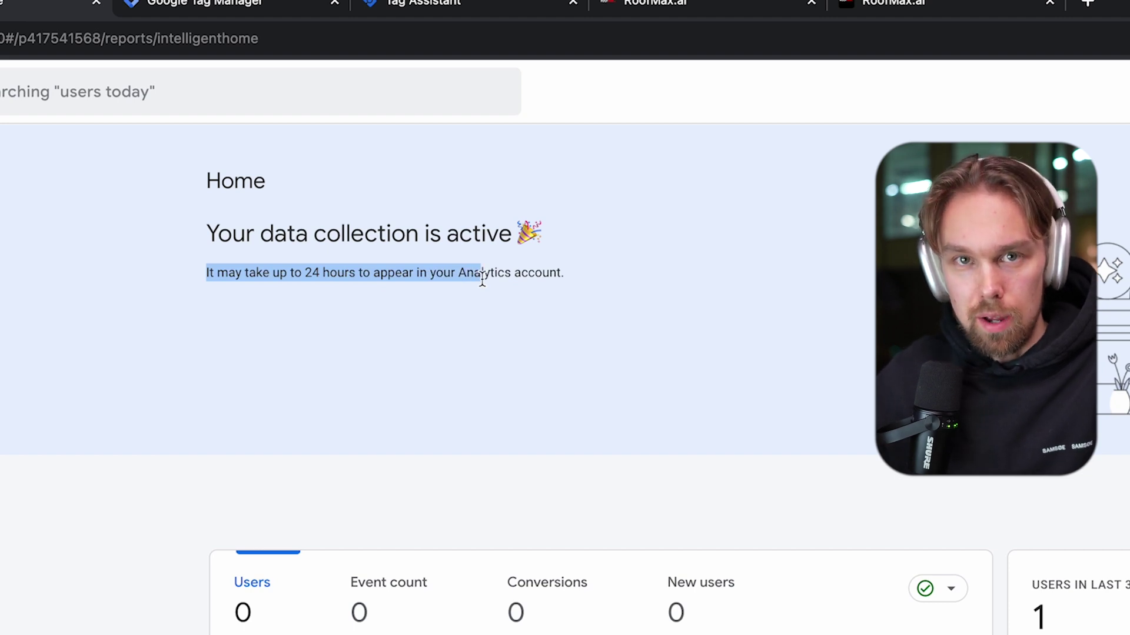